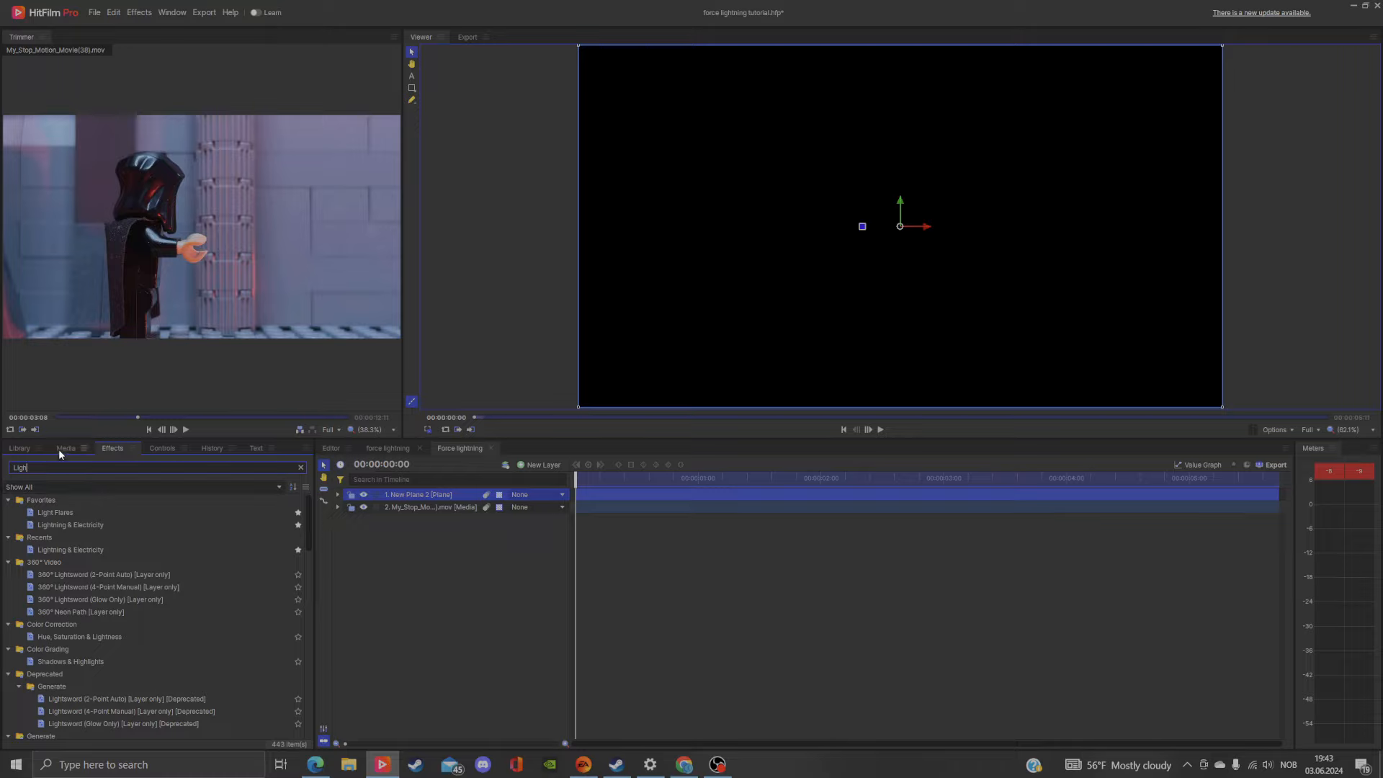
- Apply the Lightning & Electricity effect to the New Plane 2 layer and set the layer's blend mode to Add
left_click_drag(68, 524, 438, 490)
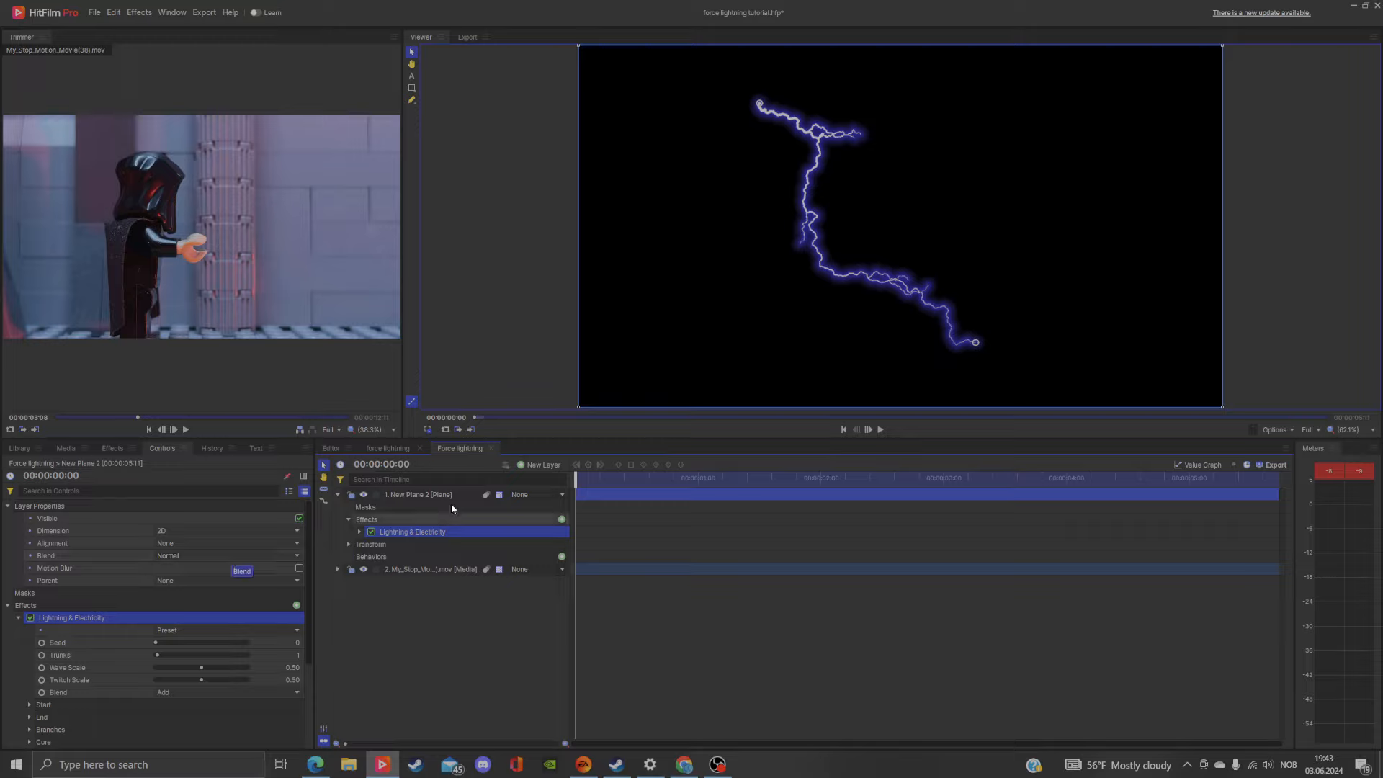
left_click(201, 556)
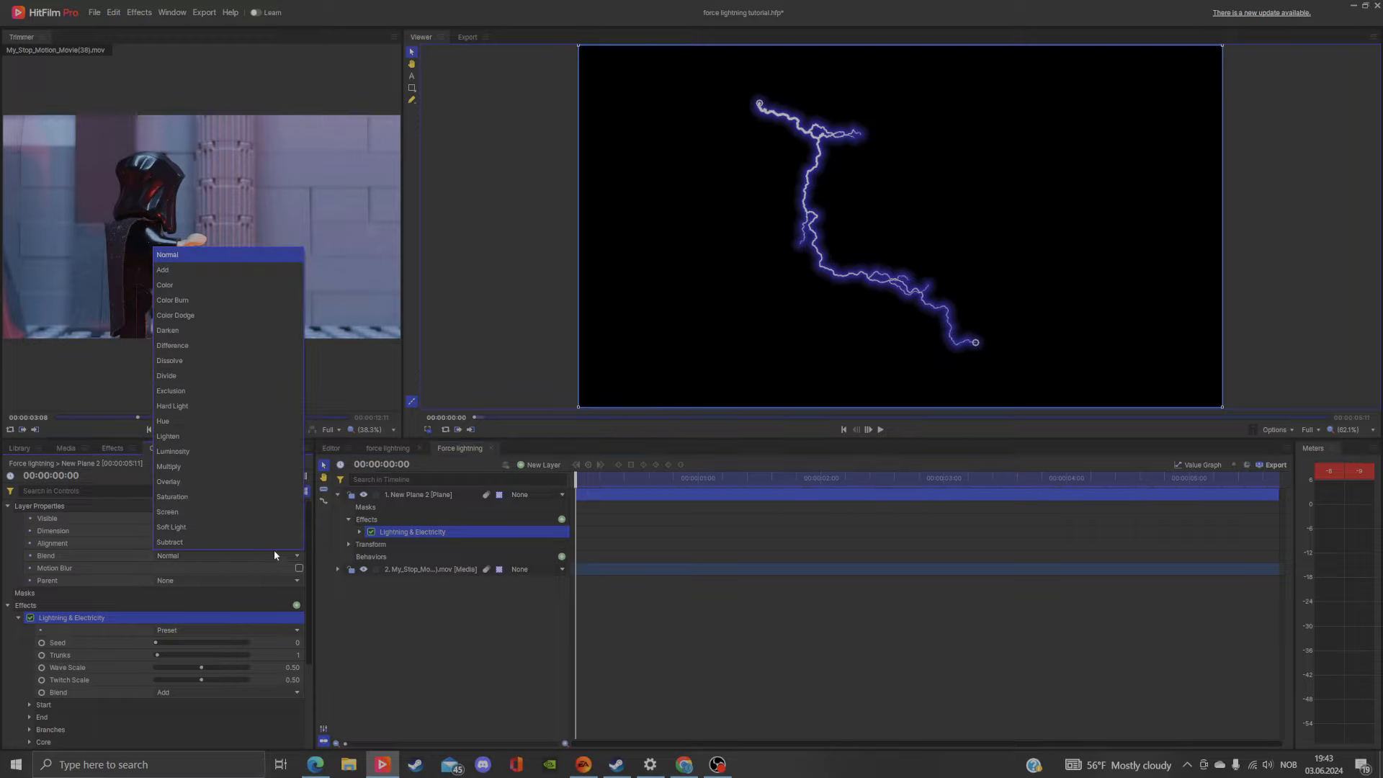
left_click(210, 268)
scroll(864, 306, "down", 1)
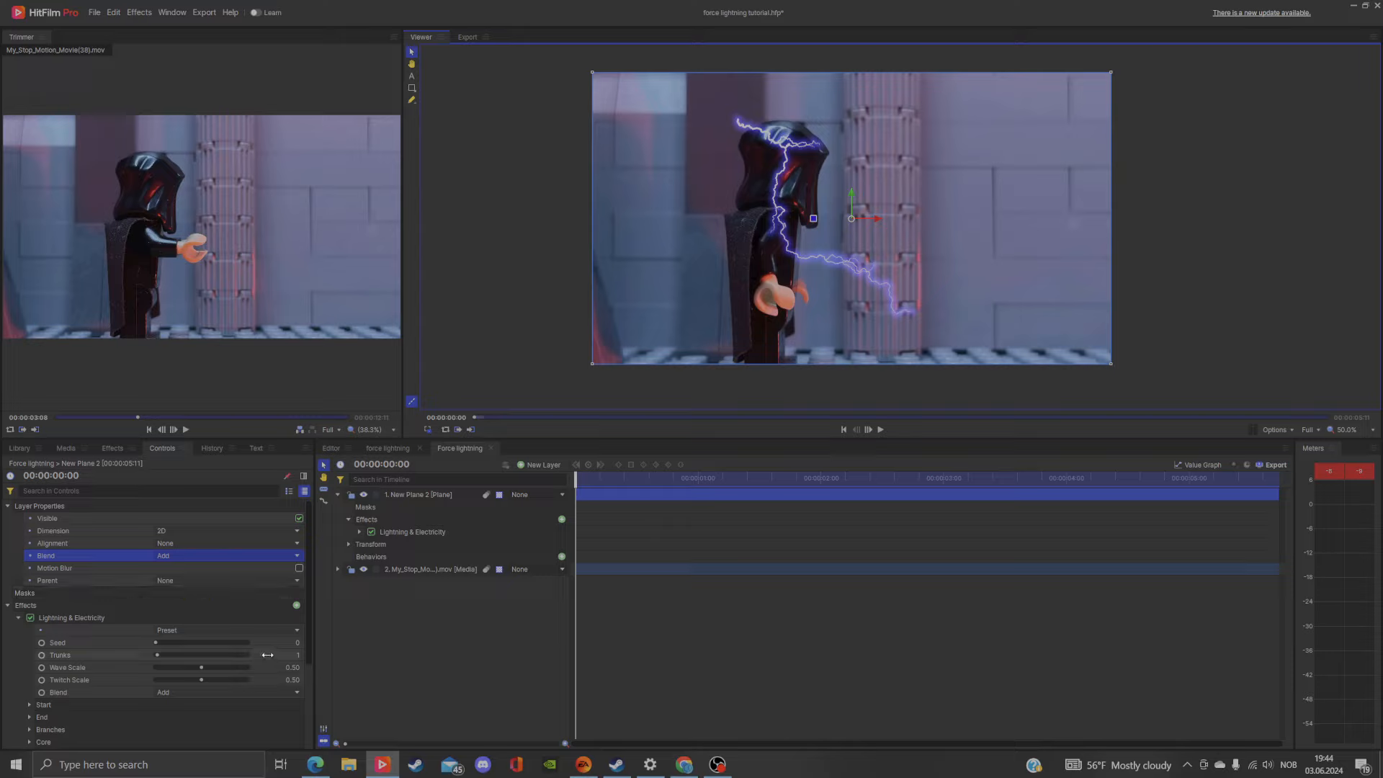
- Choose the Force Lightning preset for the Lightning & Electricity effect
scroll(267, 655, "down", 3)
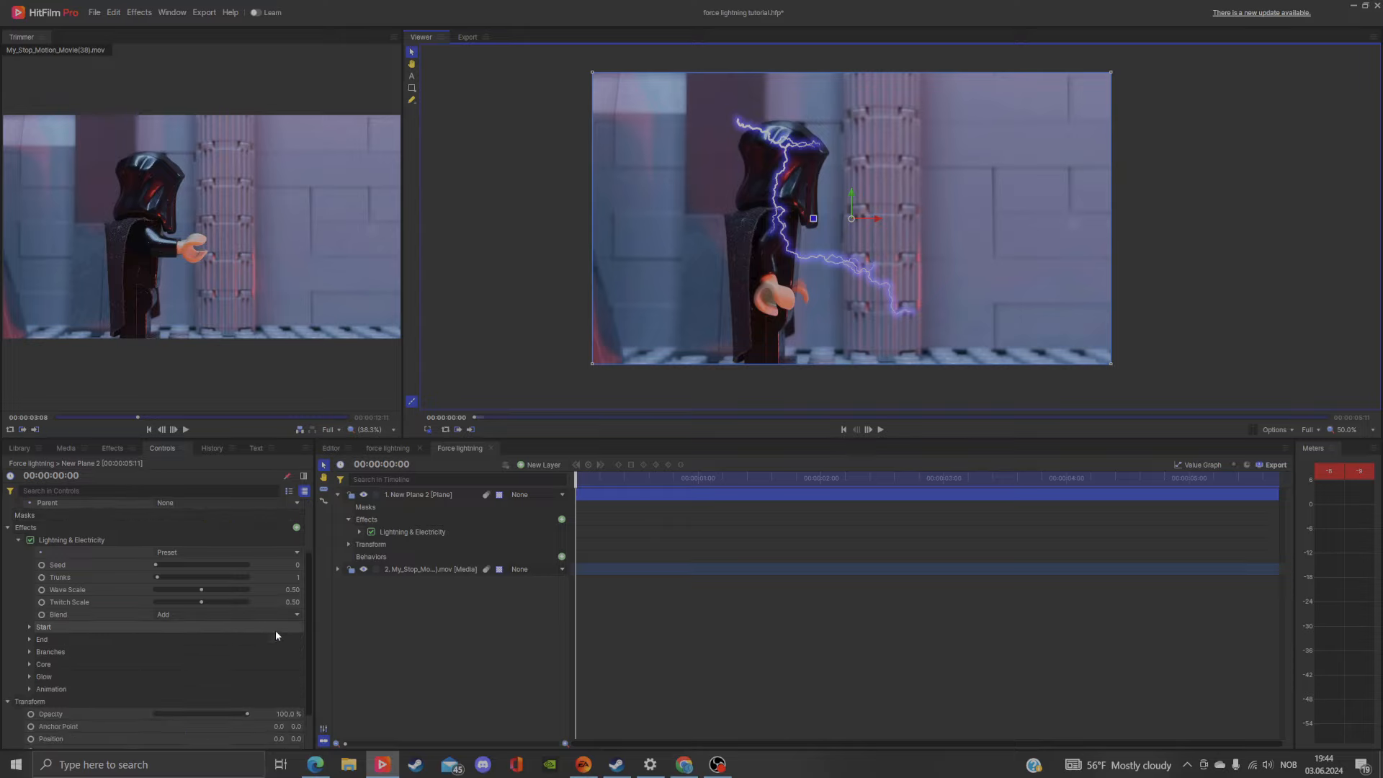
left_click(213, 553)
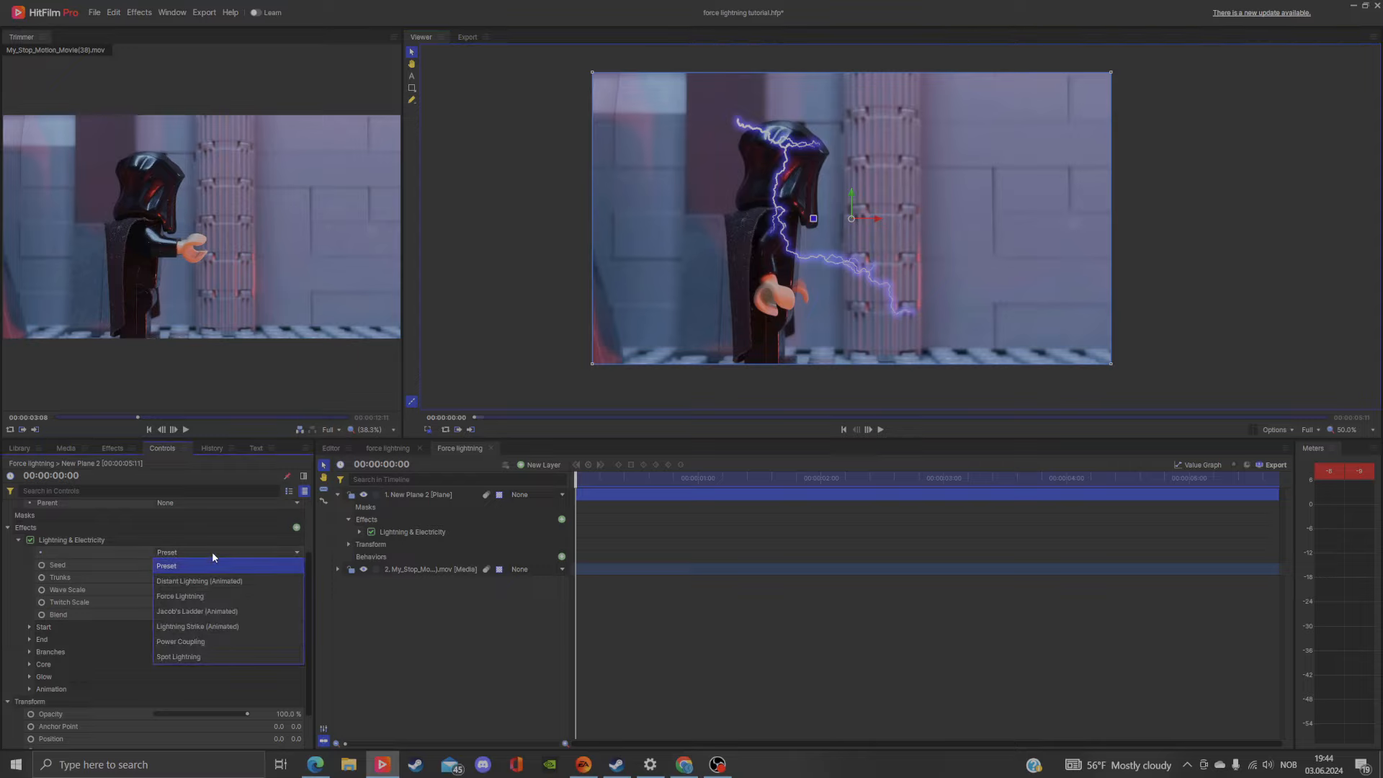
left_click(217, 598)
- Place the lightning's start point behind the hooded figure and its end point across the frame so the bolts run roughly horizontally
left_click_drag(1022, 220, 629, 195)
left_click_drag(709, 232, 1022, 202)
scroll(195, 629, "down", 2)
scroll(209, 623, "up", 3)
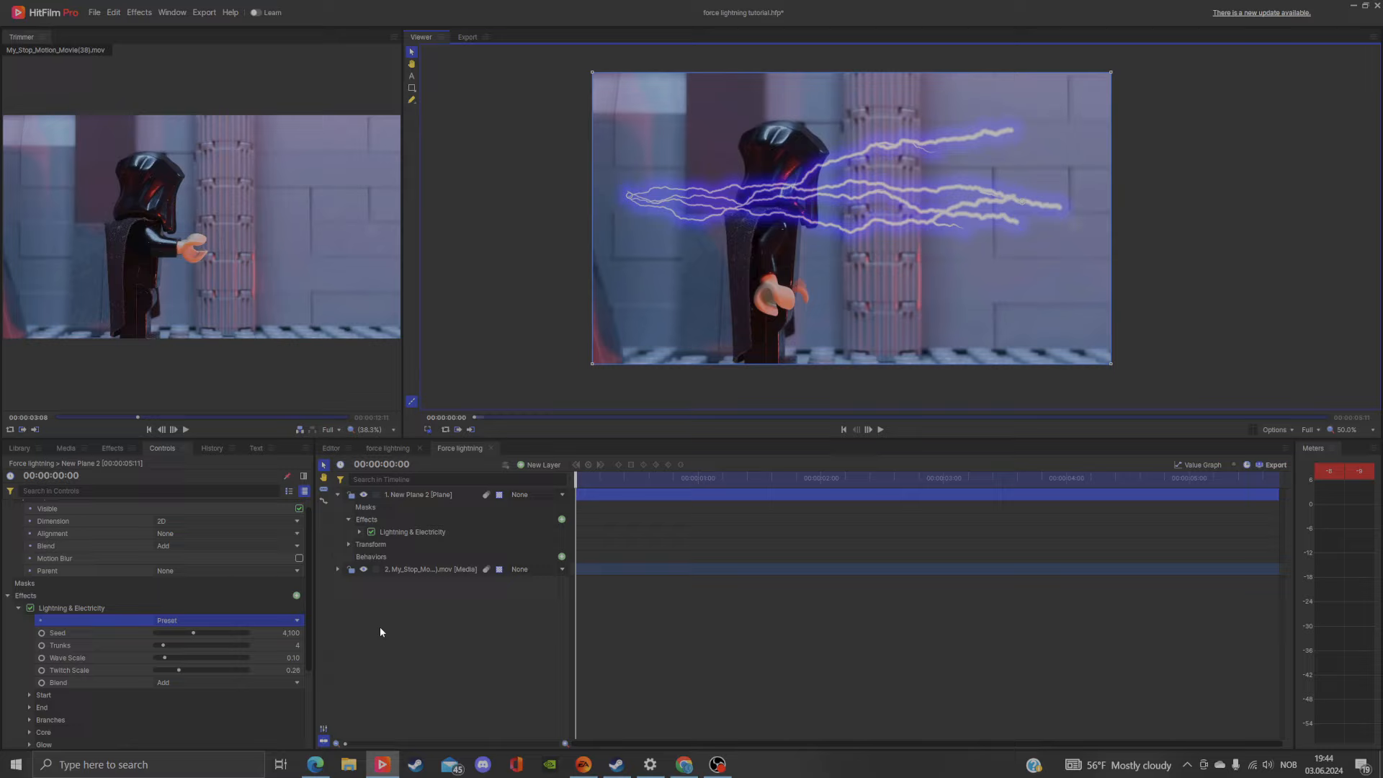
scroll(628, 194, "up", 1)
left_click_drag(628, 195, 691, 207)
scroll(691, 207, "down", 1)
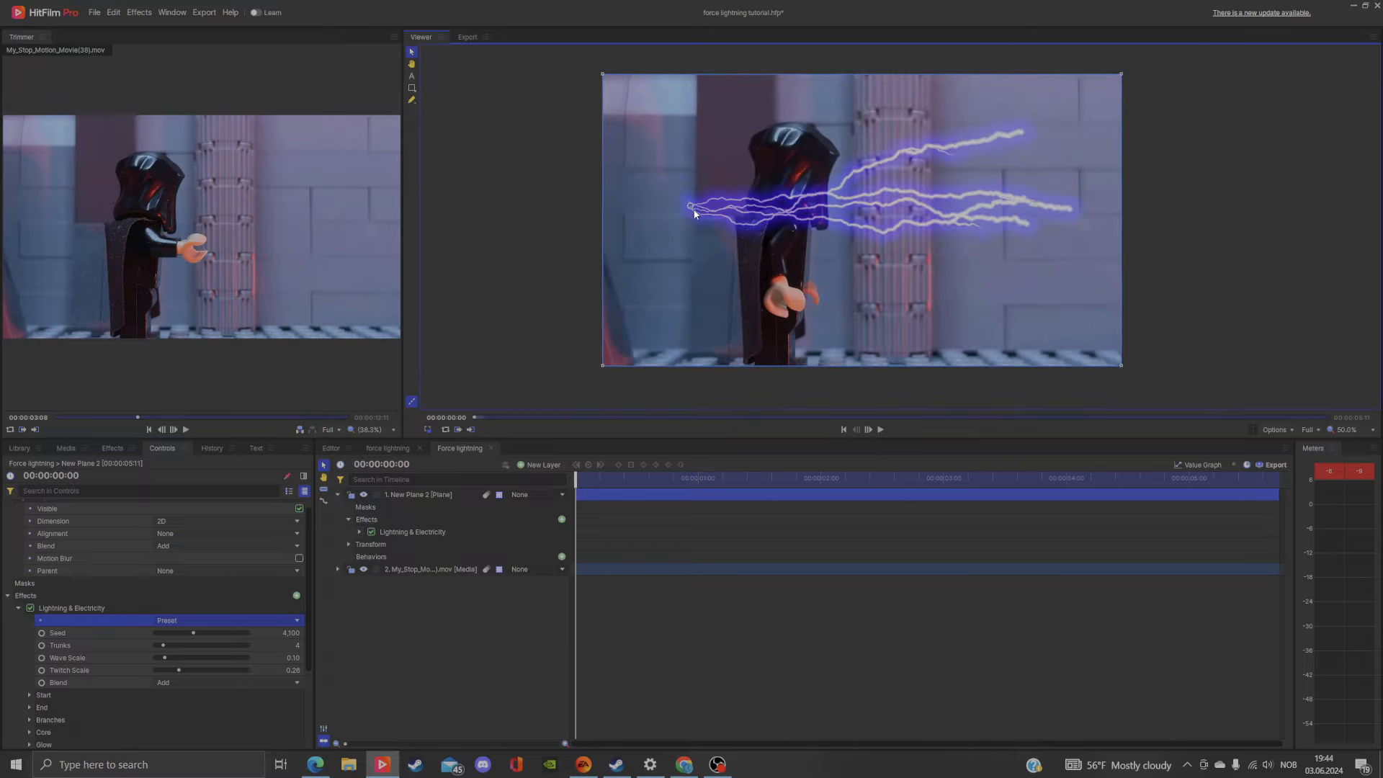
scroll(792, 286, "down", 2)
left_click_drag(802, 271, 743, 272)
scroll(765, 265, "up", 2)
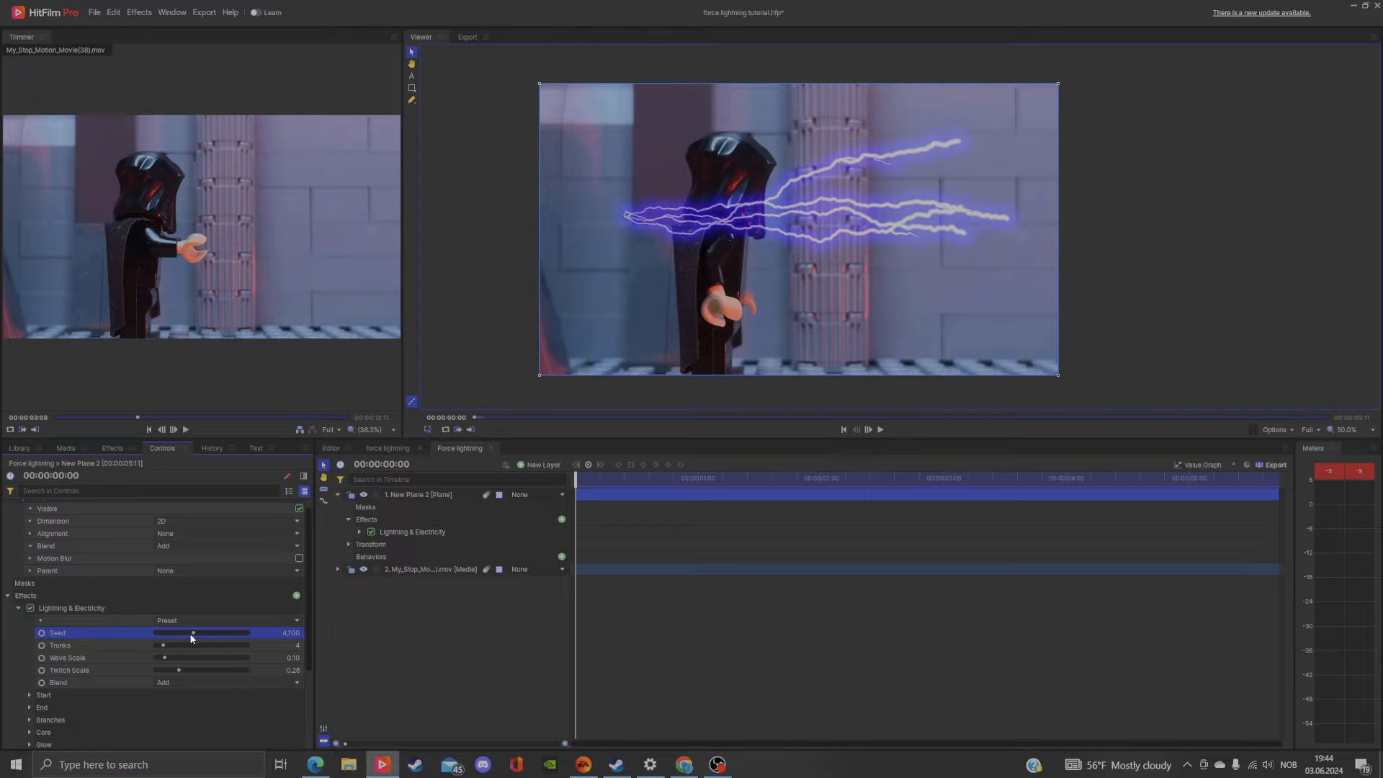
- Set the lightning's Seed to 3,800, Twitch Scale to 0.45 and Trunks to 1
left_click_drag(191, 633, 190, 633)
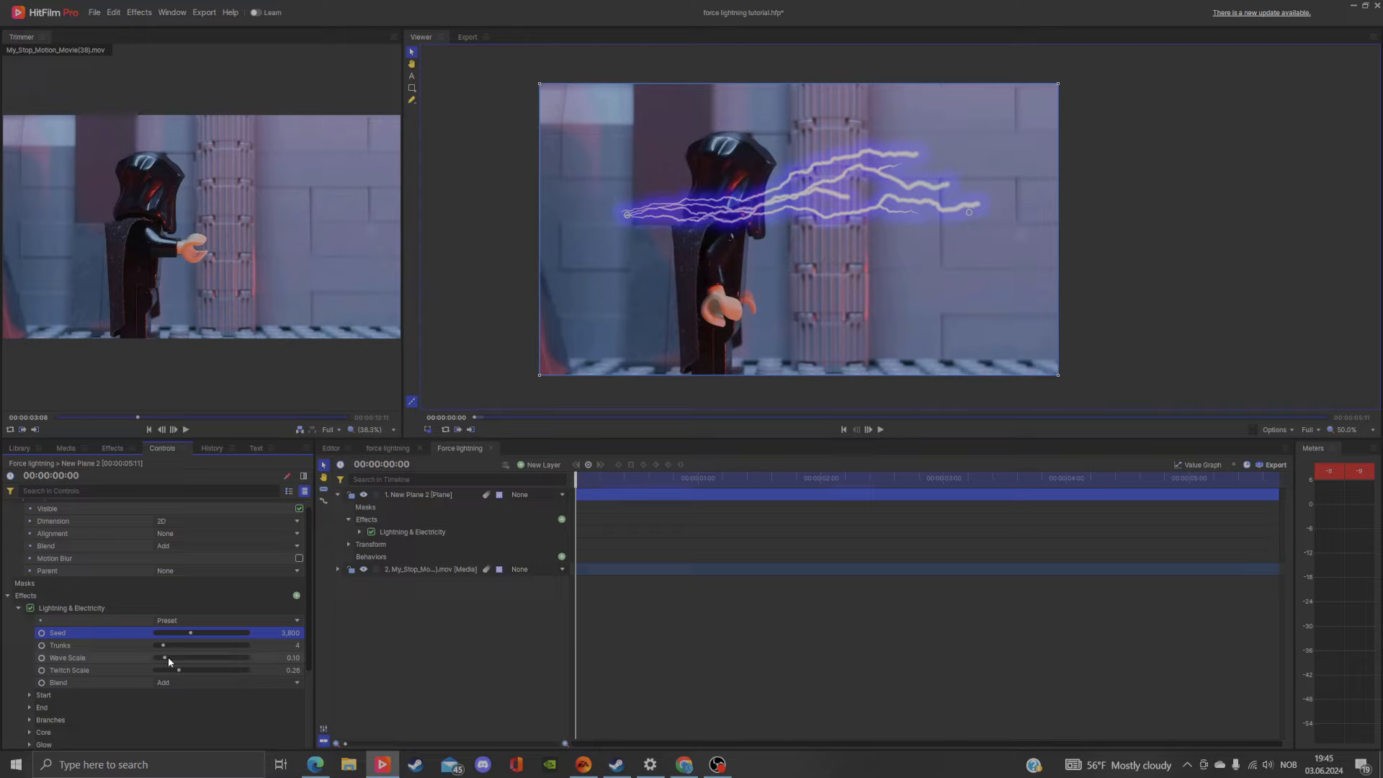
mouse_move(165, 660)
left_mouse_down()
mouse_move(207, 672)
mouse_move(165, 660)
left_mouse_up()
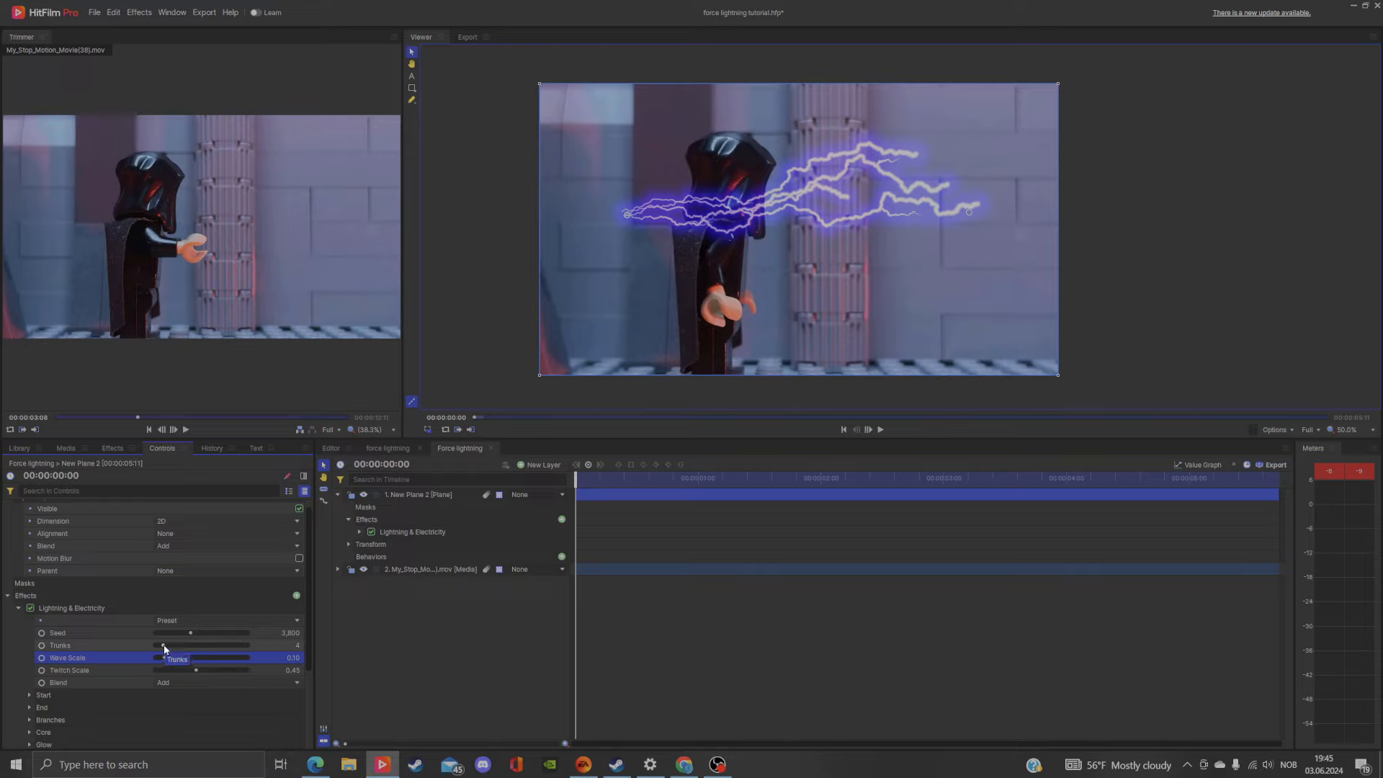
left_click_drag(164, 645, 158, 645)
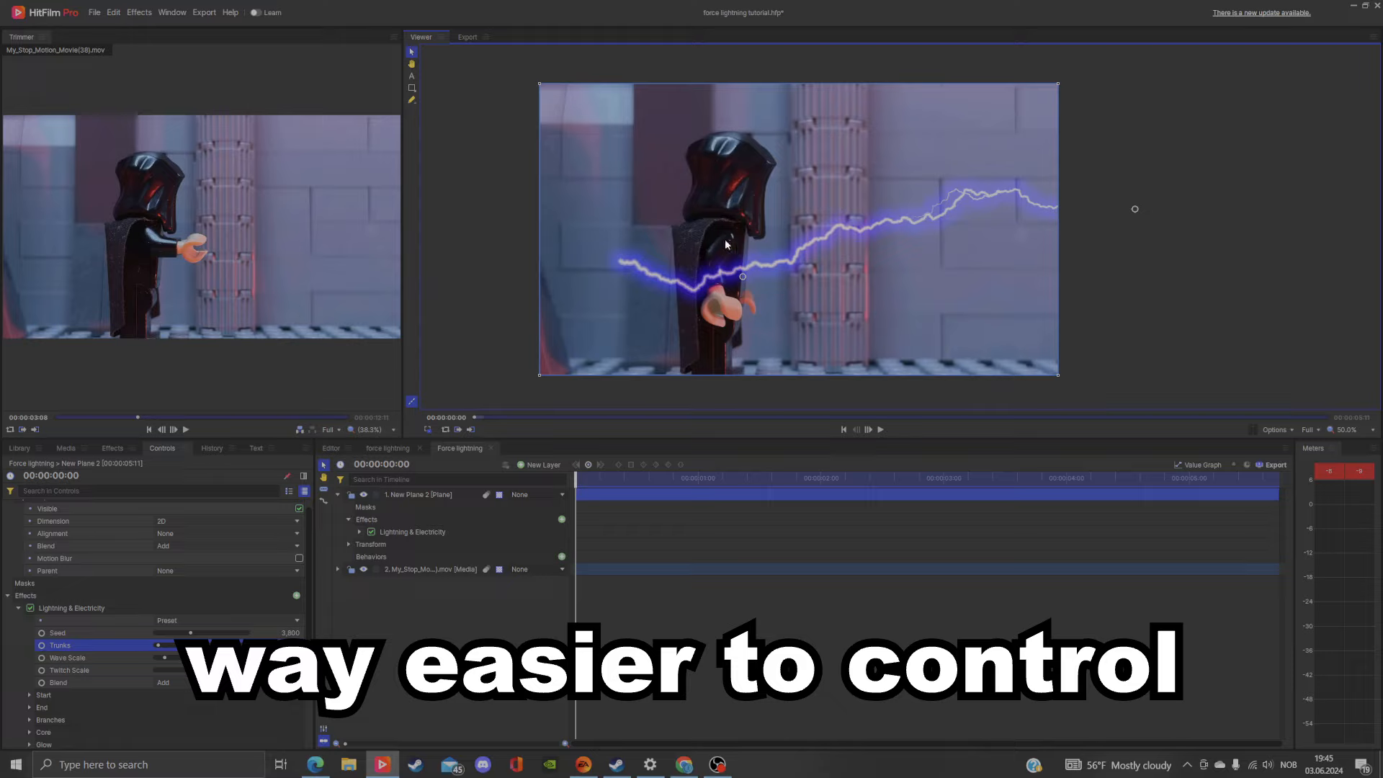
- Reposition the single bolt to start at the figure's back and aim past the right edge of the footage
left_click_drag(743, 275, 789, 287)
left_click_drag(1138, 209, 922, 257)
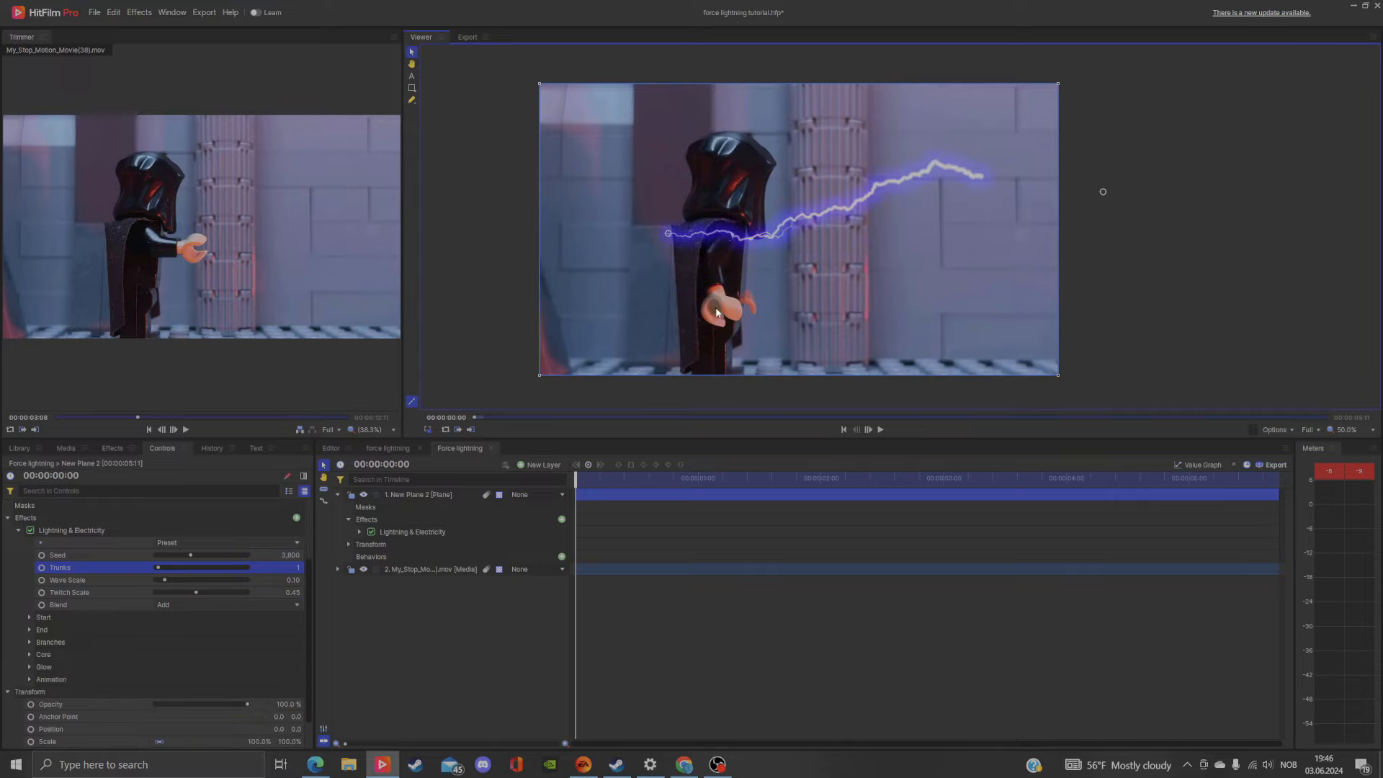
- Change the lightning's glow color to the lighter blue #0055ff
scroll(180, 644, "down", 2)
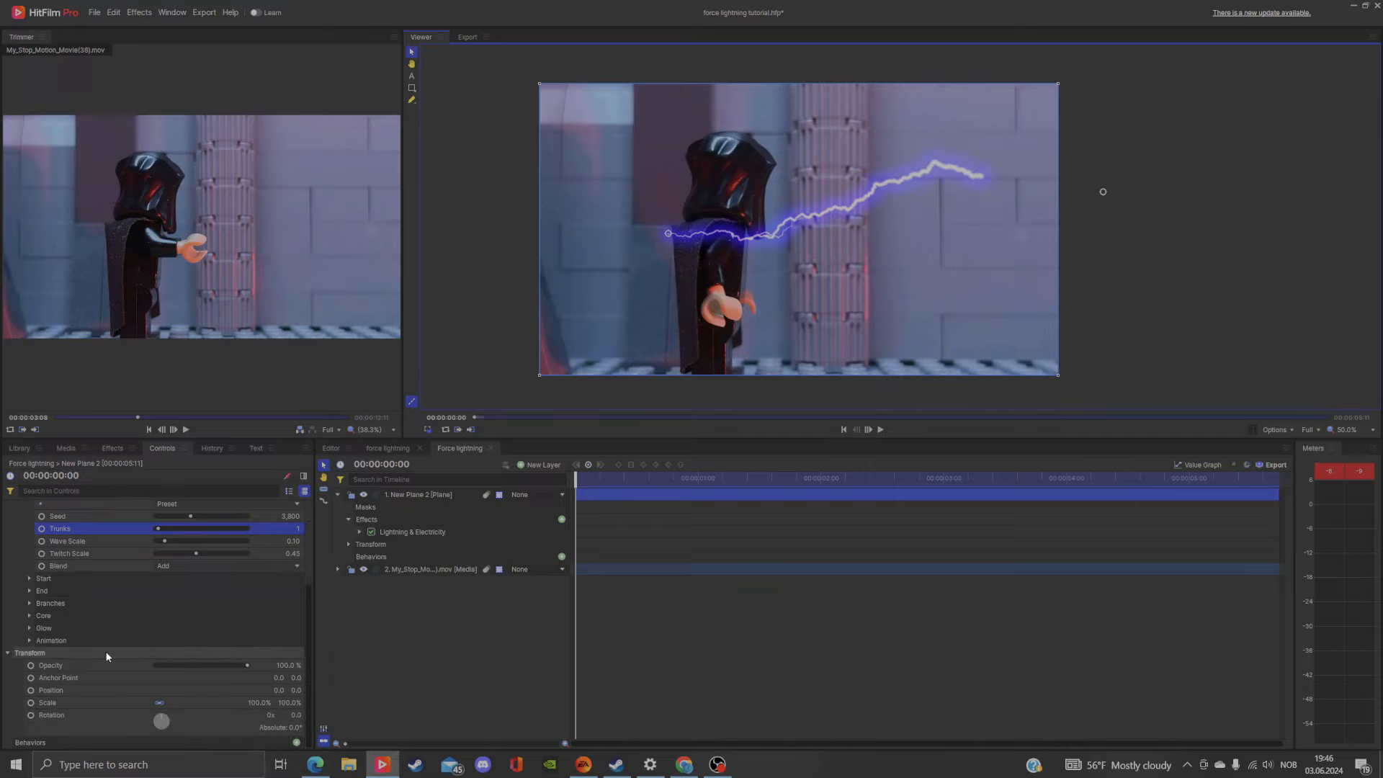
left_click(30, 628)
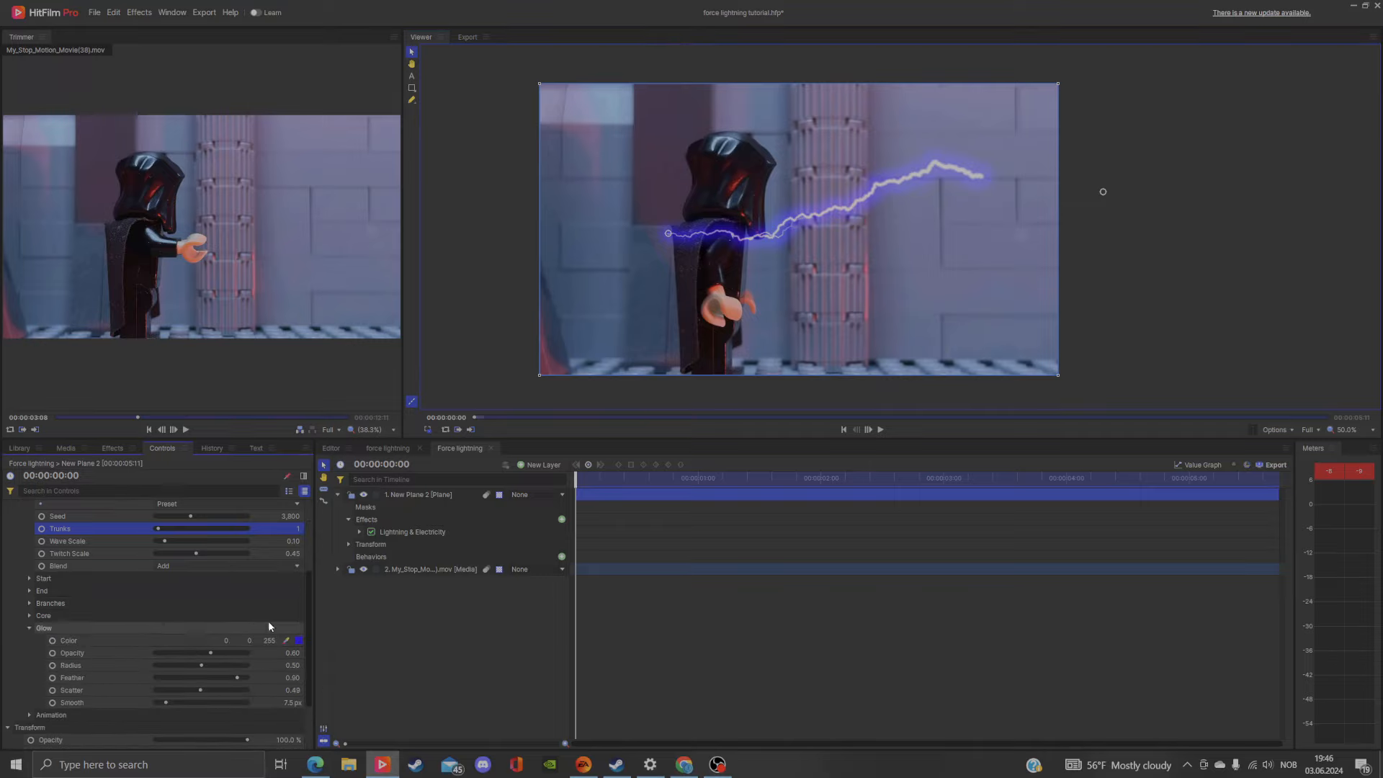
left_click(299, 640)
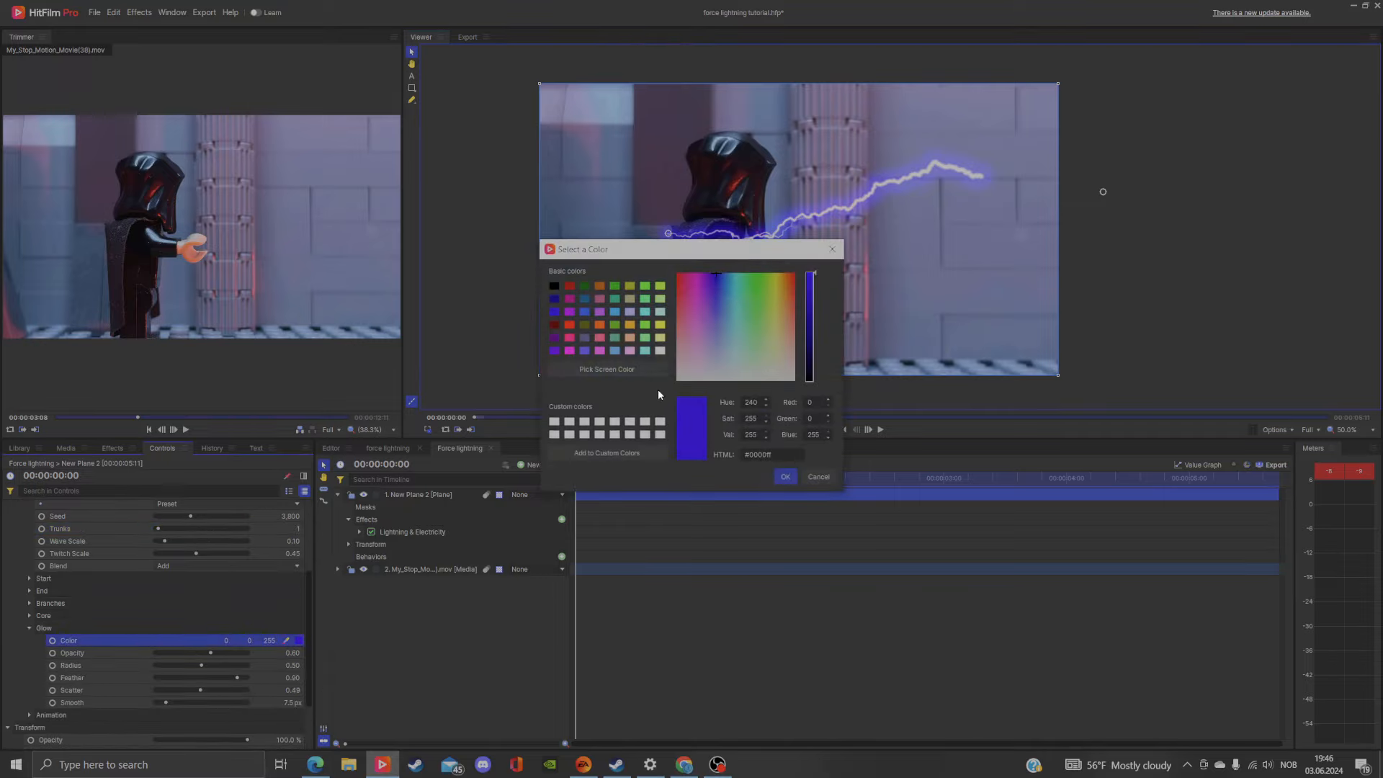
left_click(584, 311)
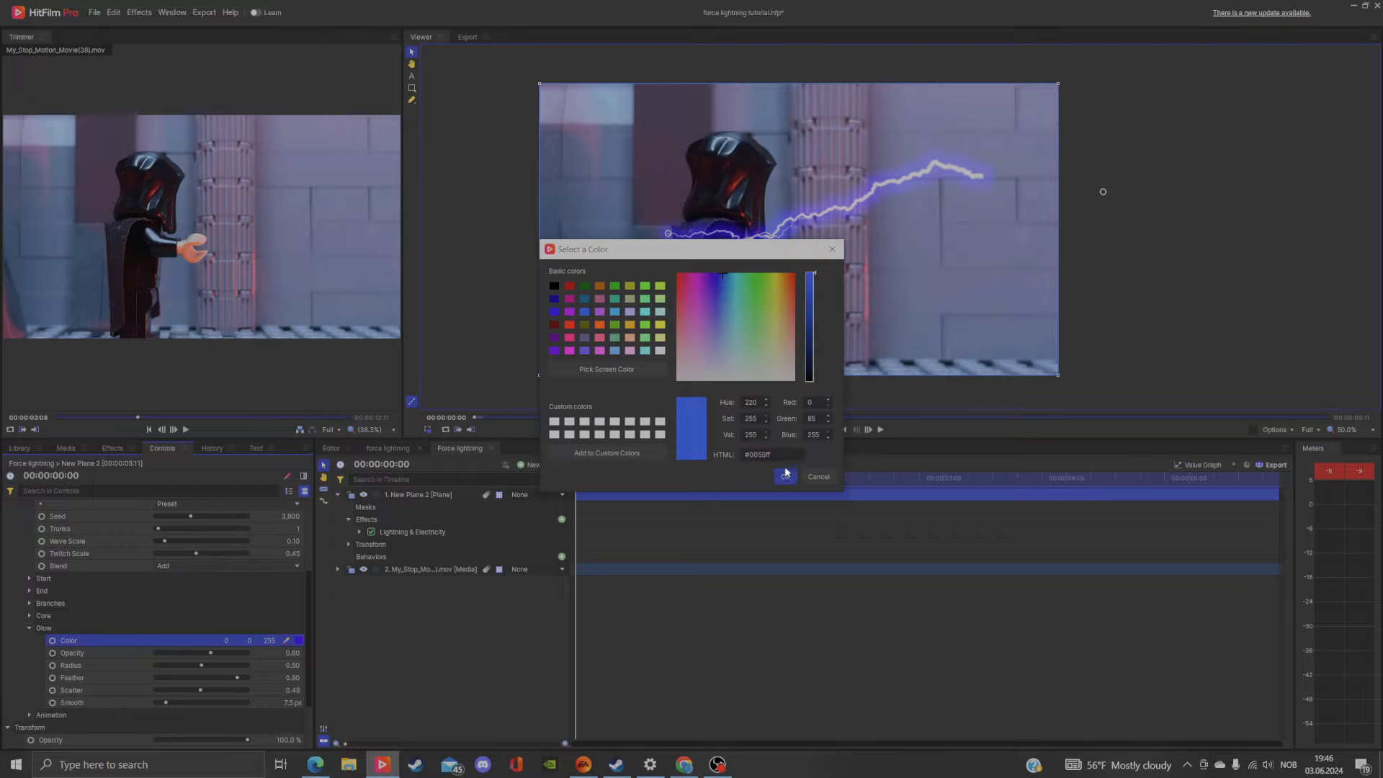
left_click(785, 476)
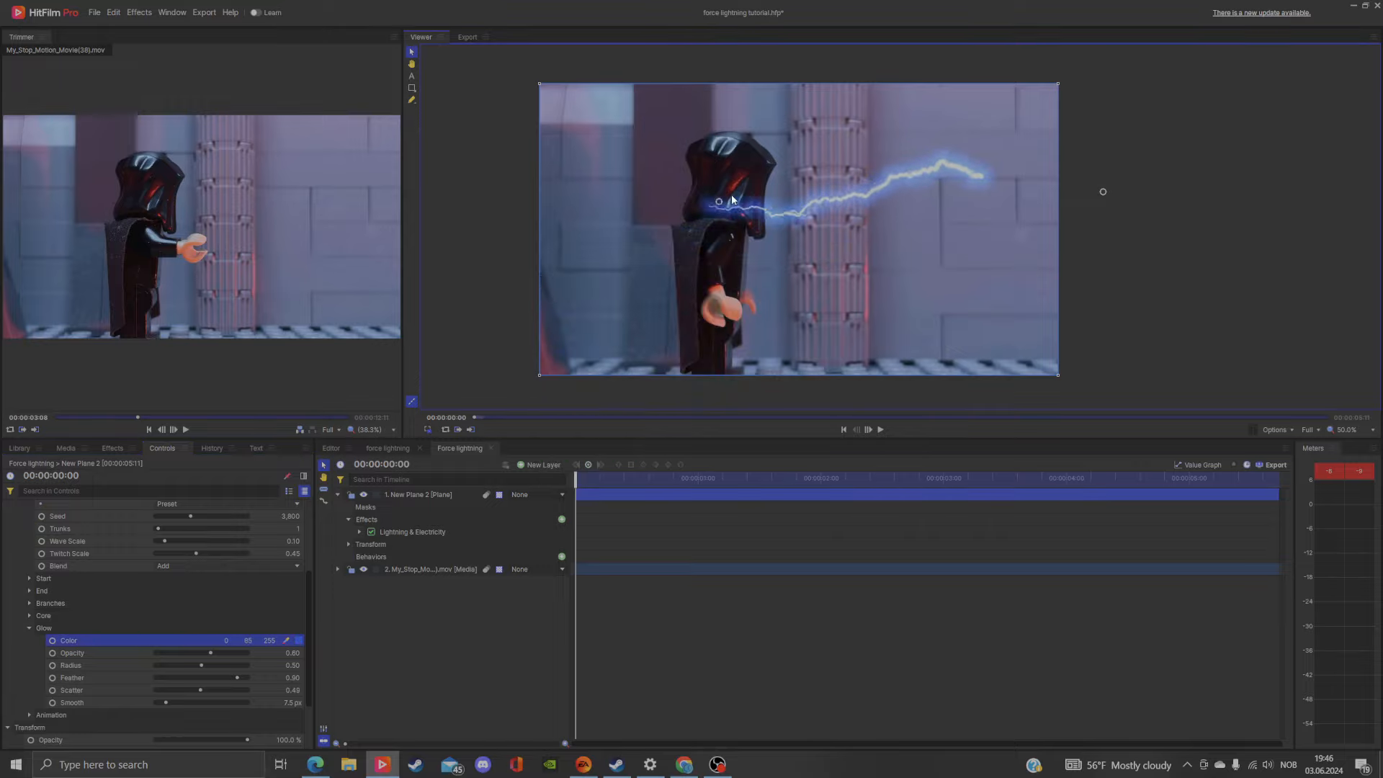
- Adjust the bolt's position and set its glow Opacity to 0.86, Radius to 0.34, Feather to 0.91 and Scatter to 0.39
left_click_drag(669, 234, 656, 226)
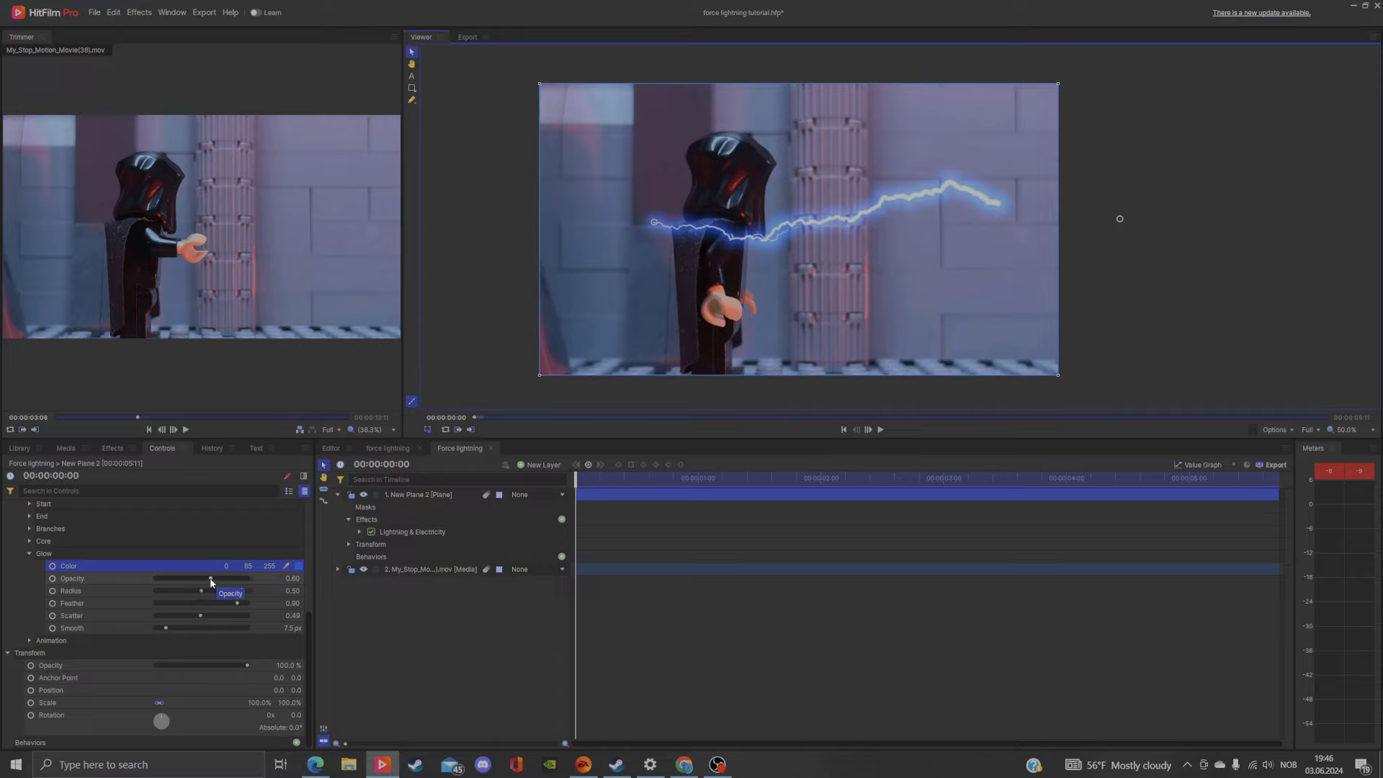
left_click_drag(211, 582, 236, 604)
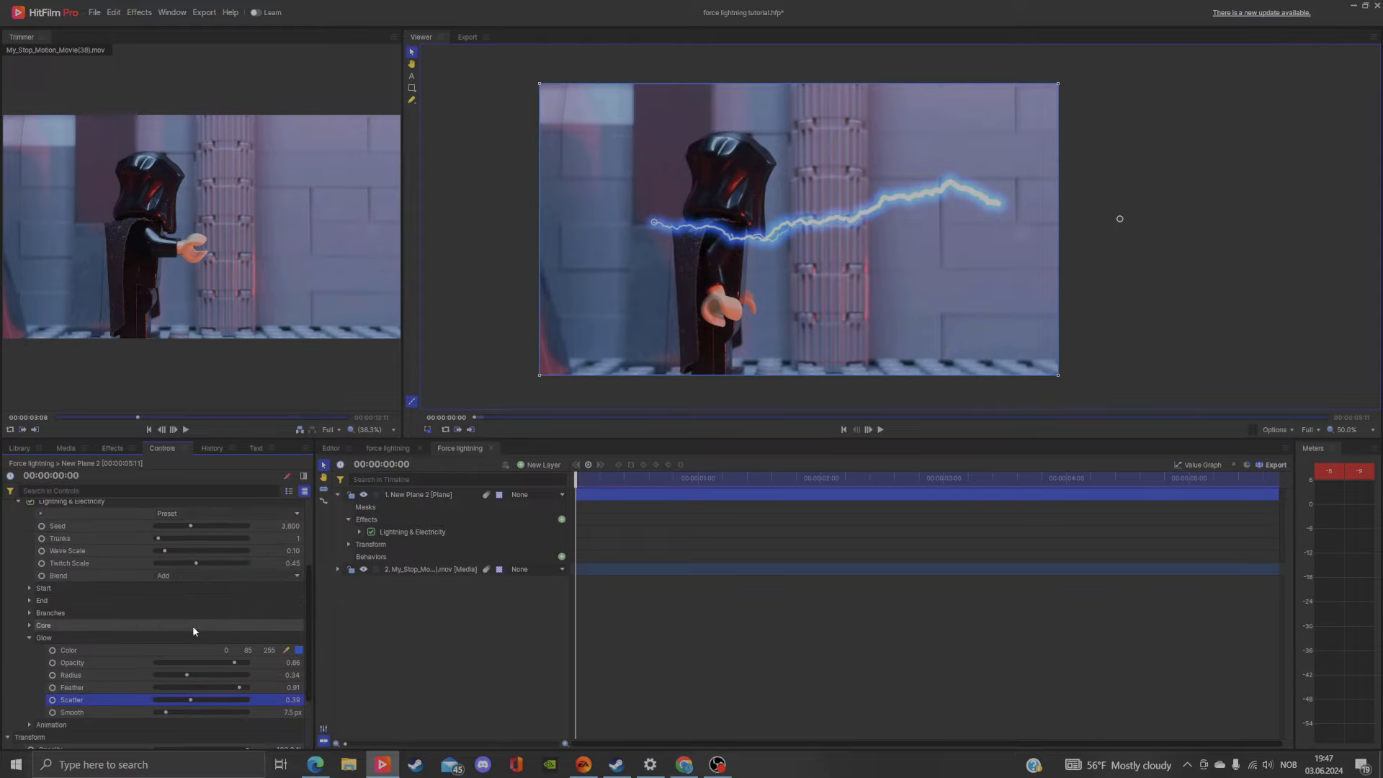
scroll(193, 631, "down", 3)
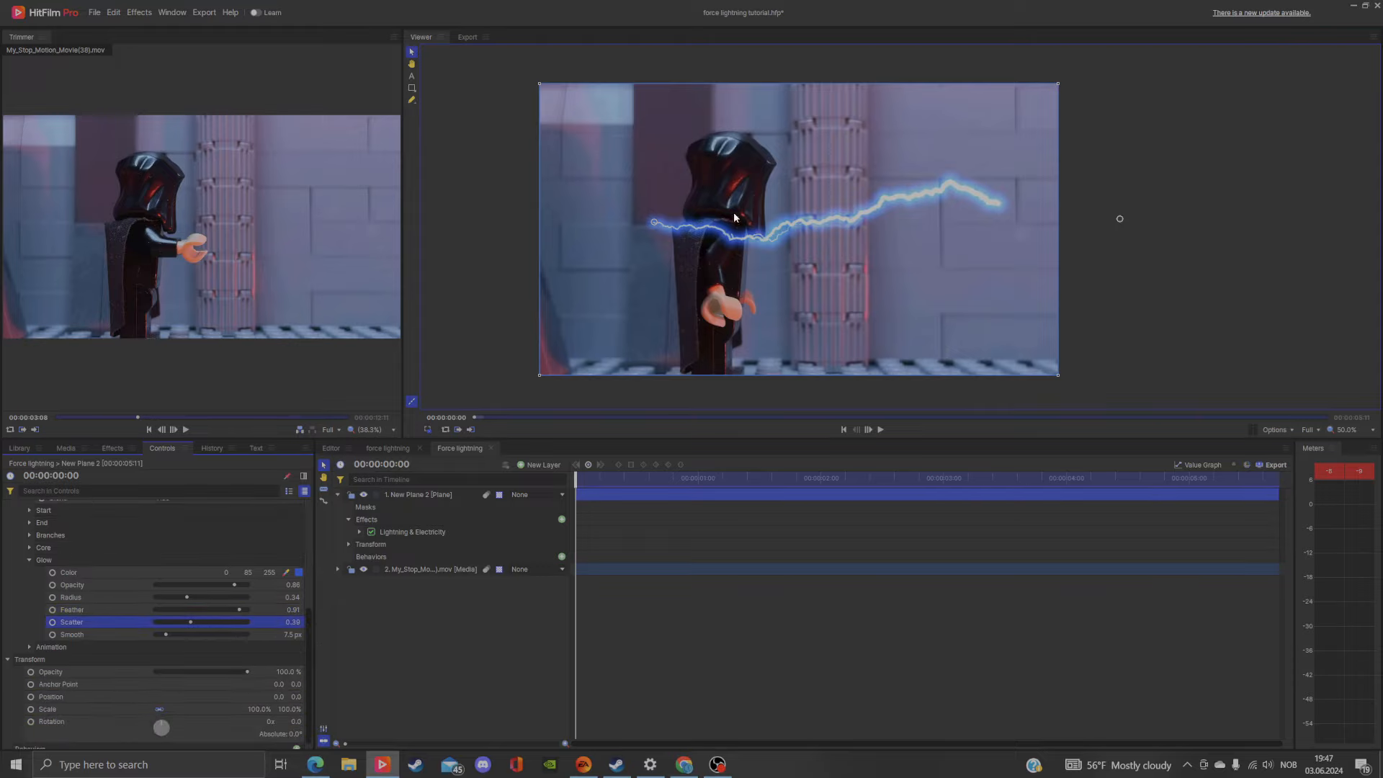
- Thicken the beginning of the bolt by setting its Start Width to 2.75
scroll(603, 234, "up", 2)
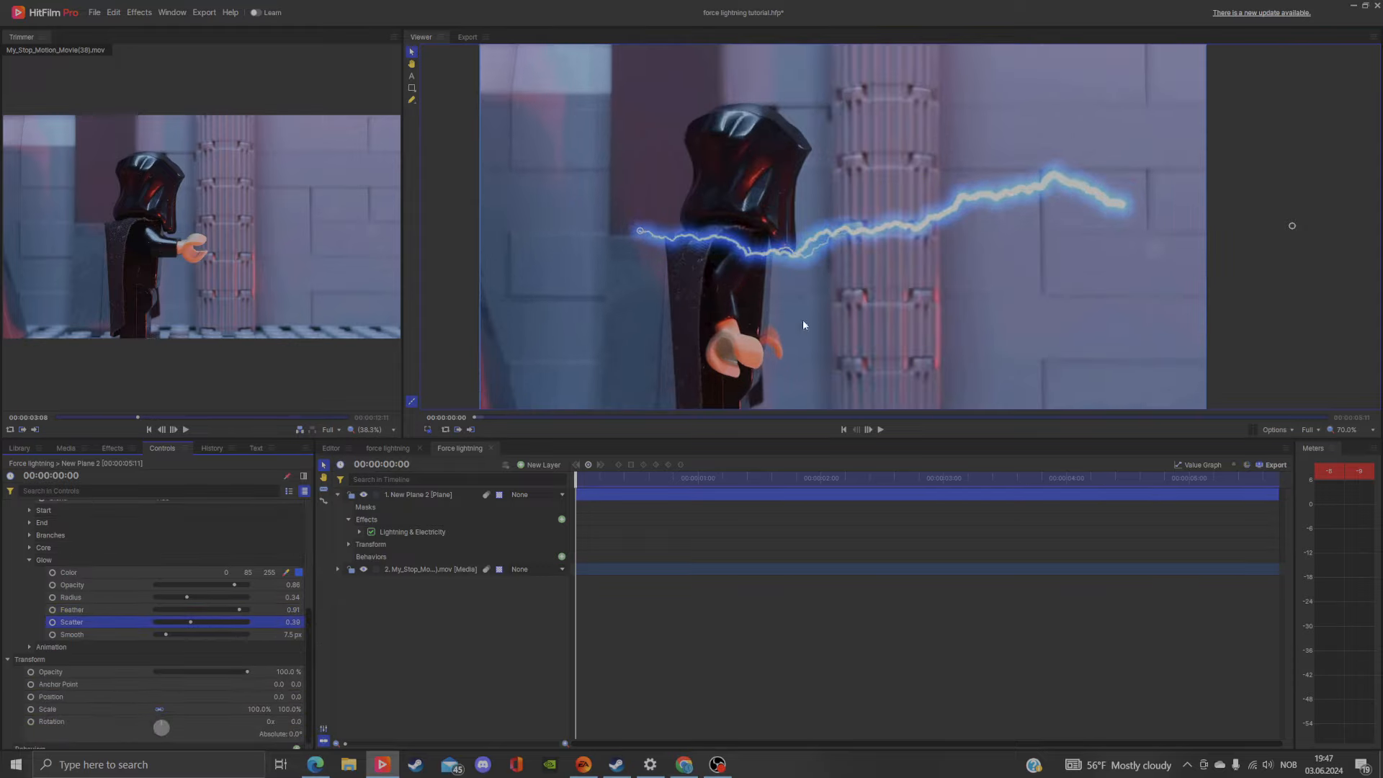
scroll(108, 599, "up", 3)
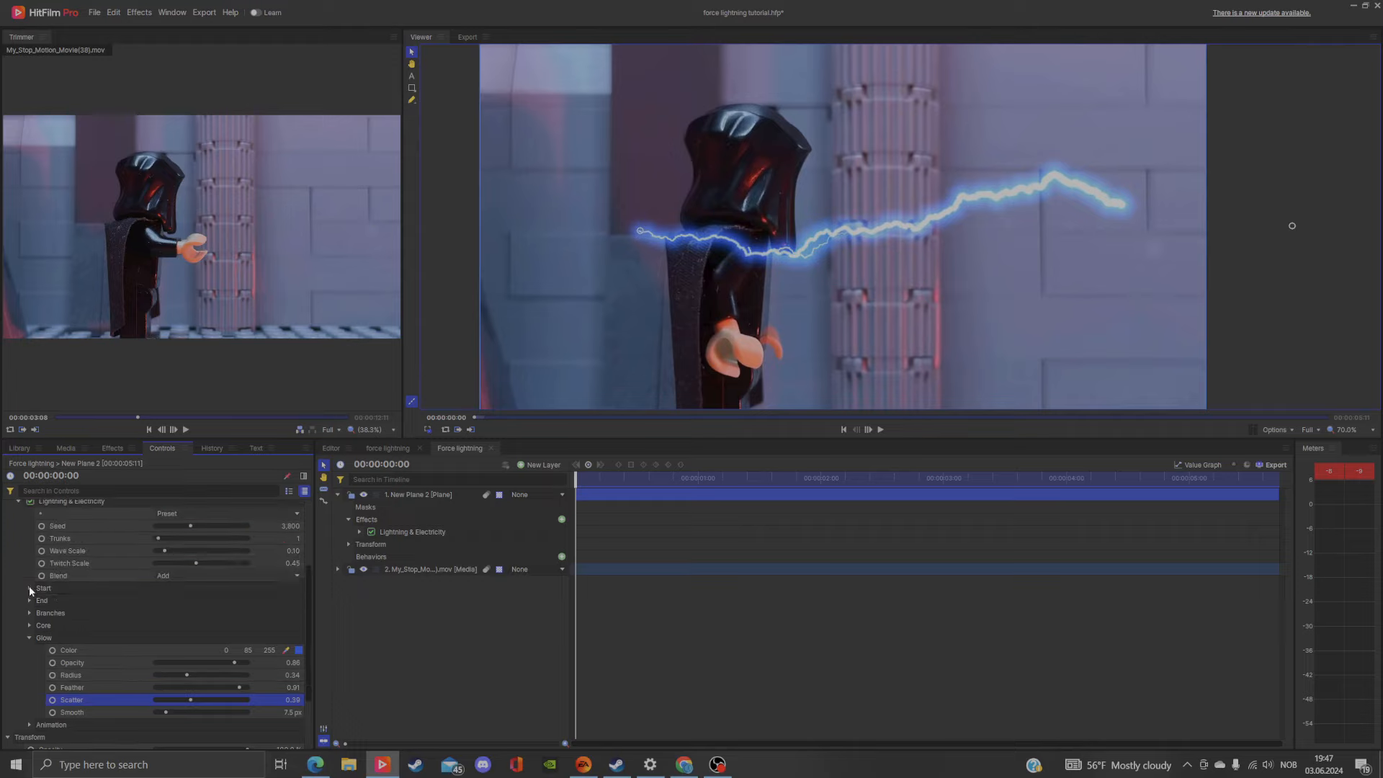
left_click(30, 587)
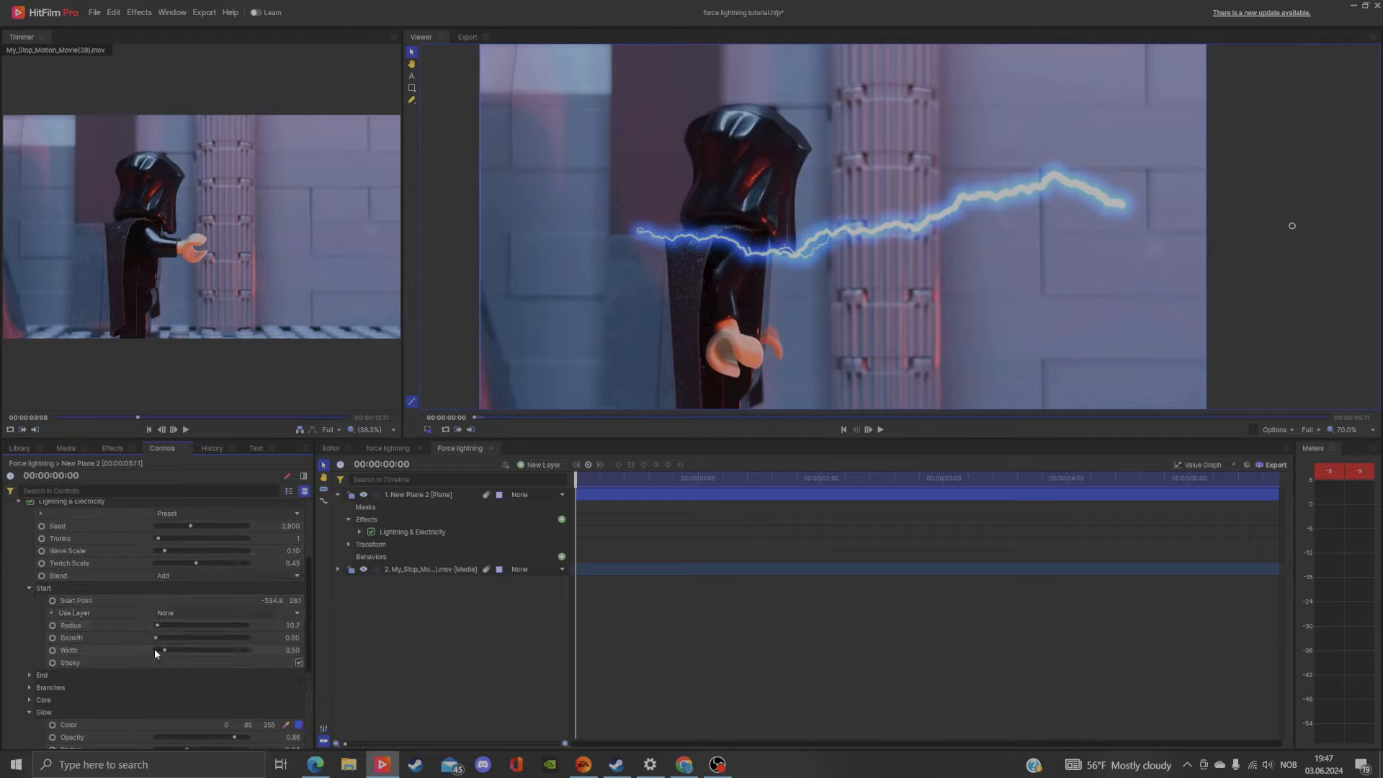
left_click_drag(164, 650, 205, 650)
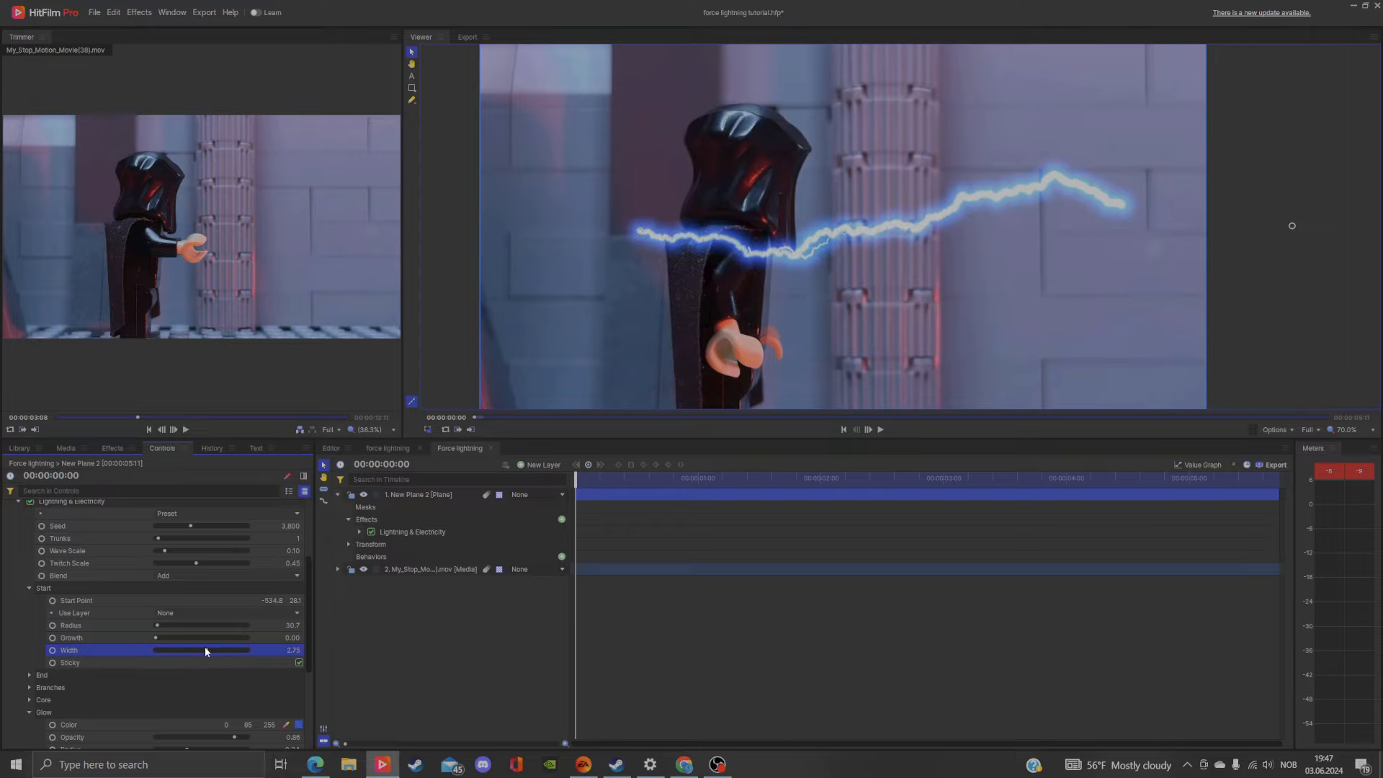
scroll(206, 646, "down", 2)
scroll(719, 200, "down", 2)
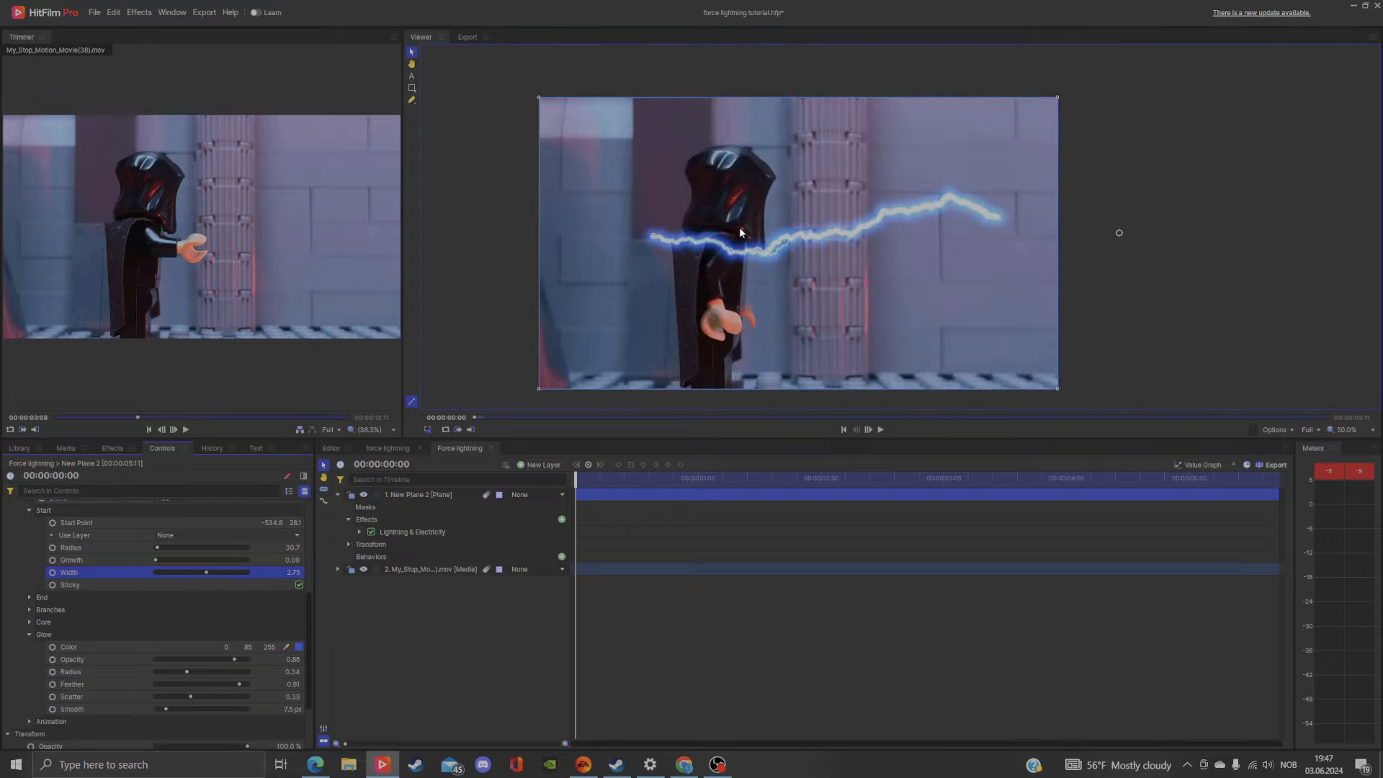
- Move the bolt's start point onto the figure's shoulder and its end point just inside the footage's right edge
left_click_drag(1101, 206, 1220, 208)
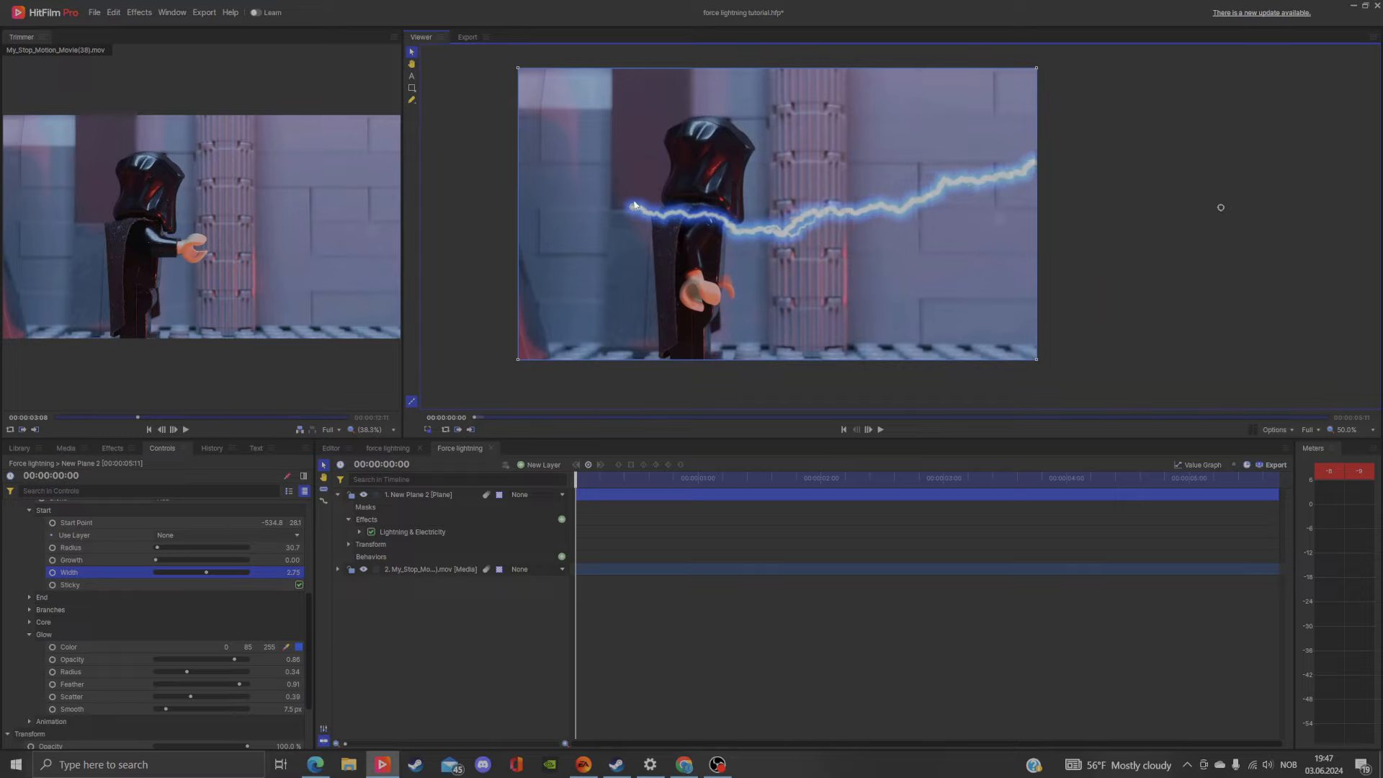
left_click_drag(633, 211, 682, 210)
left_click_drag(1222, 216, 1024, 245)
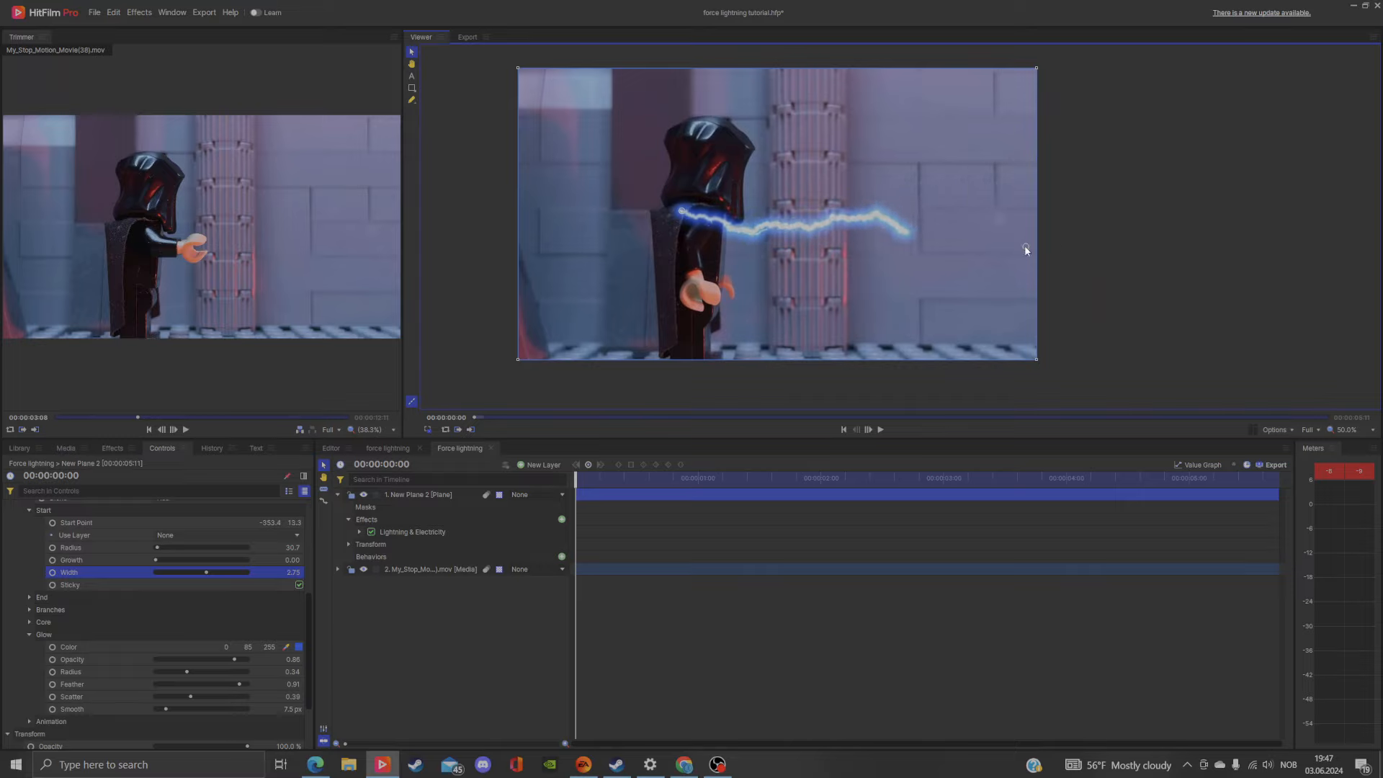
- Search the effects for "Glow" and apply the Glow effect to the New Plane 2 layer
left_click(112, 448)
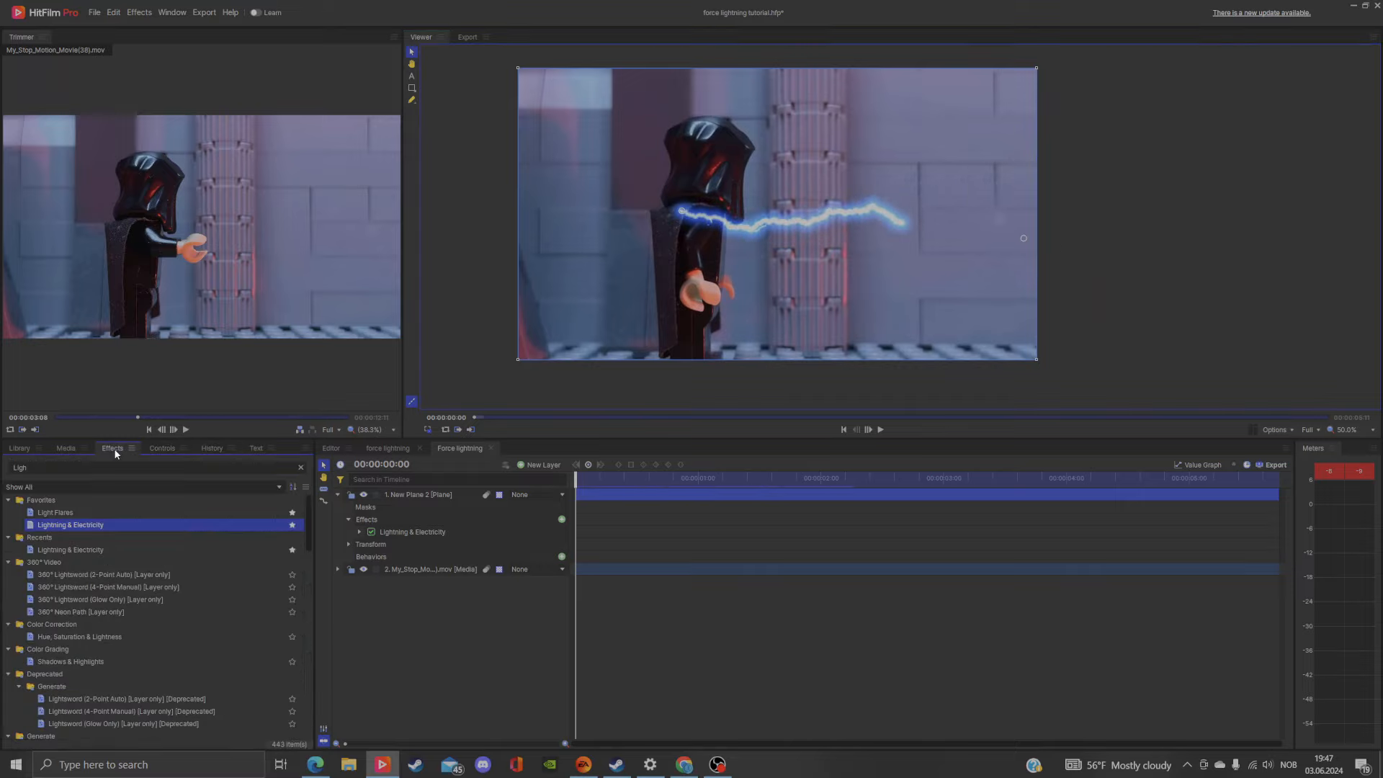
left_click(108, 466)
key("BackSpace")
key("BackSpace")
key("BackSpace")
key("BackSpace")
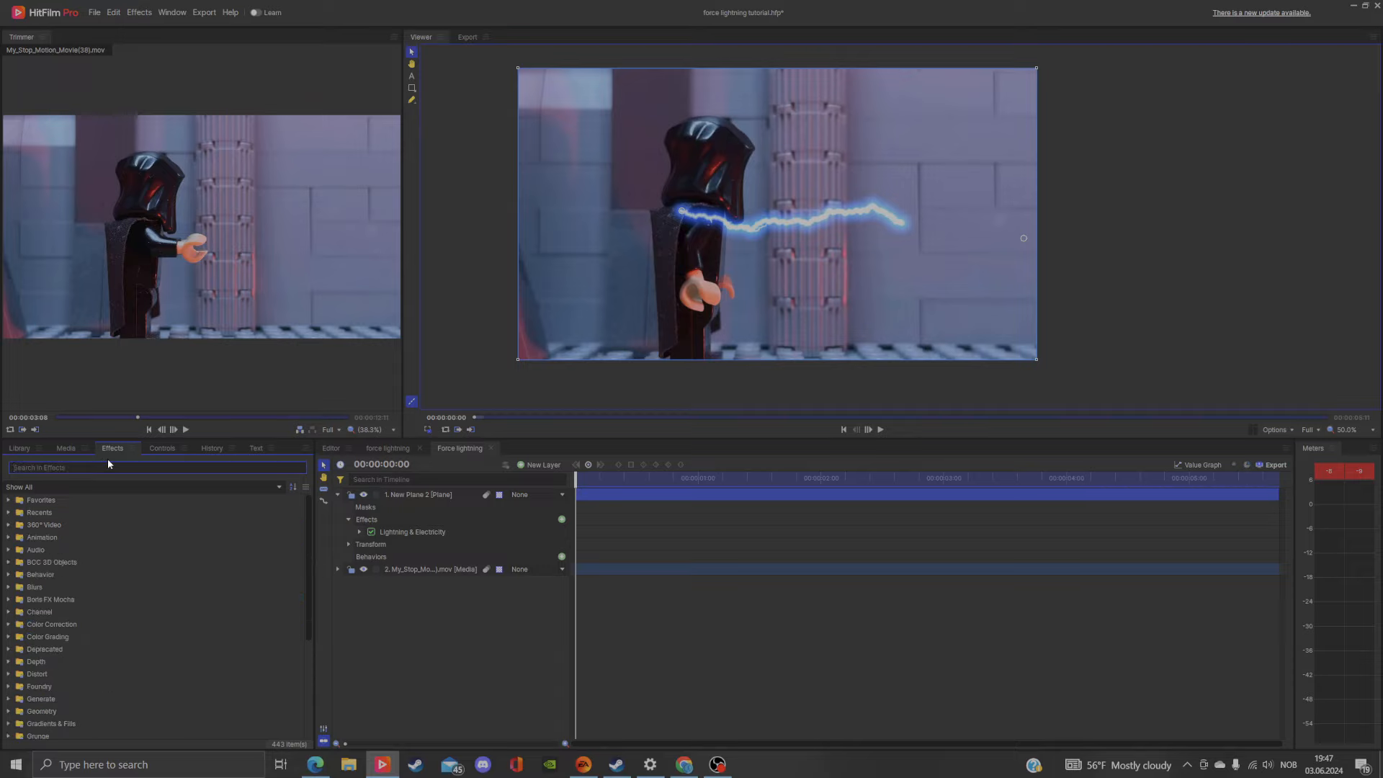
type("Glow")
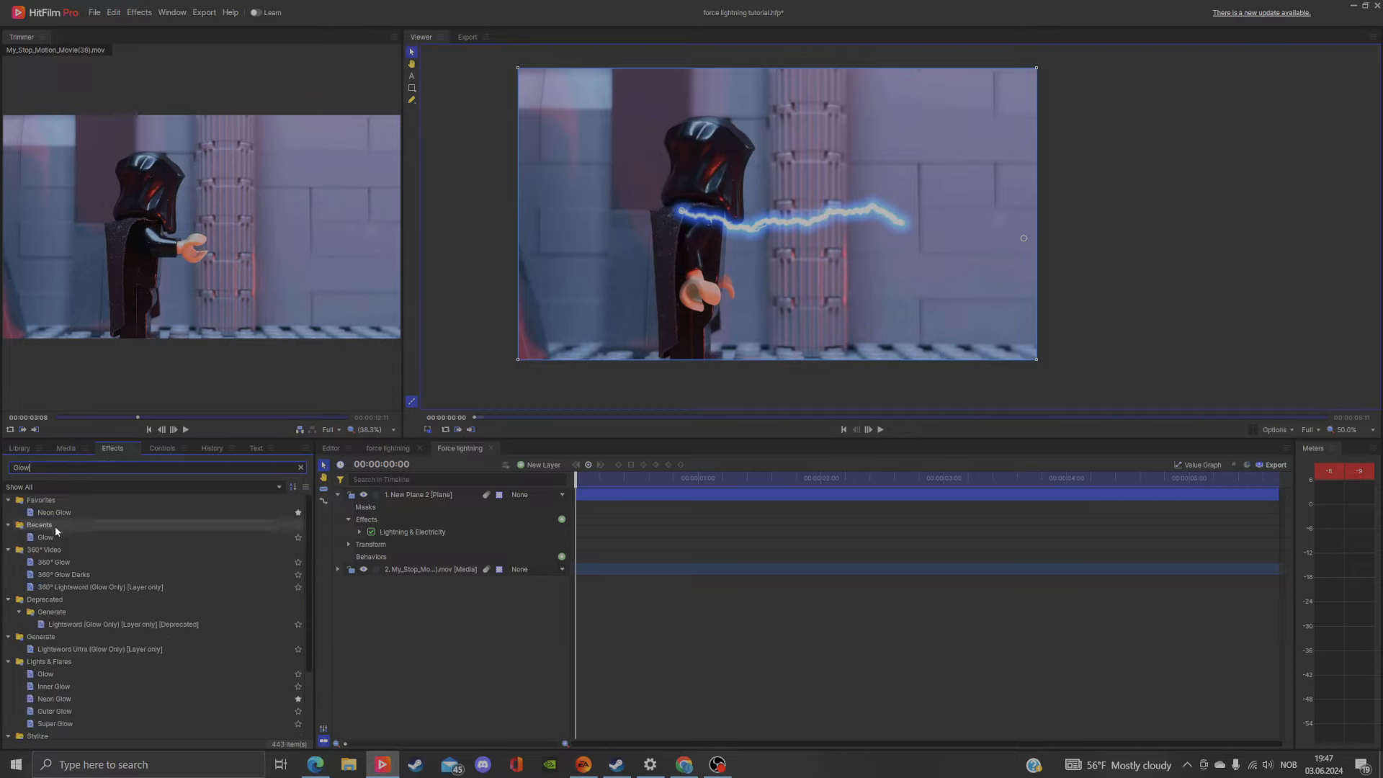
left_click_drag(54, 536, 451, 499)
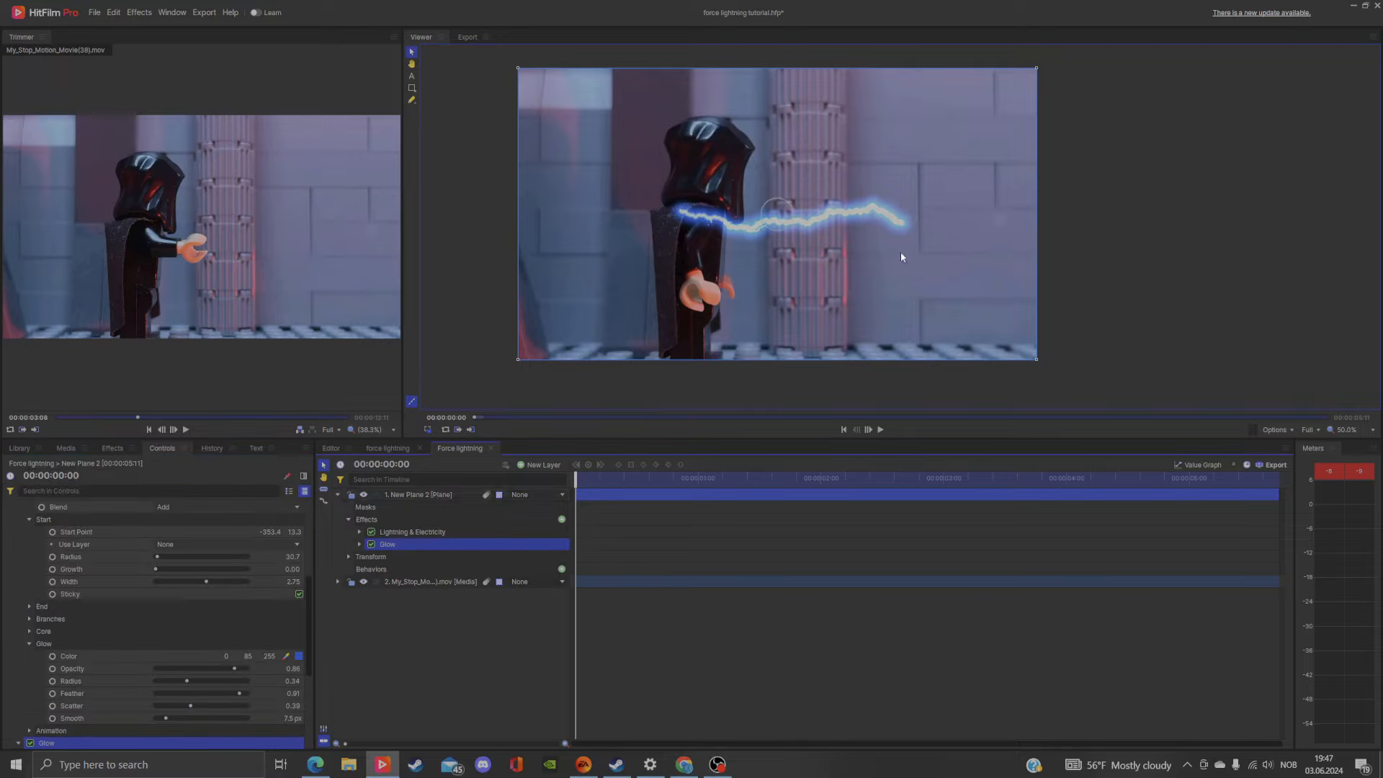
- Set the added Glow effect's Threshold to 20% and check the brighter bolt over the footage
scroll(238, 646, "down", 5)
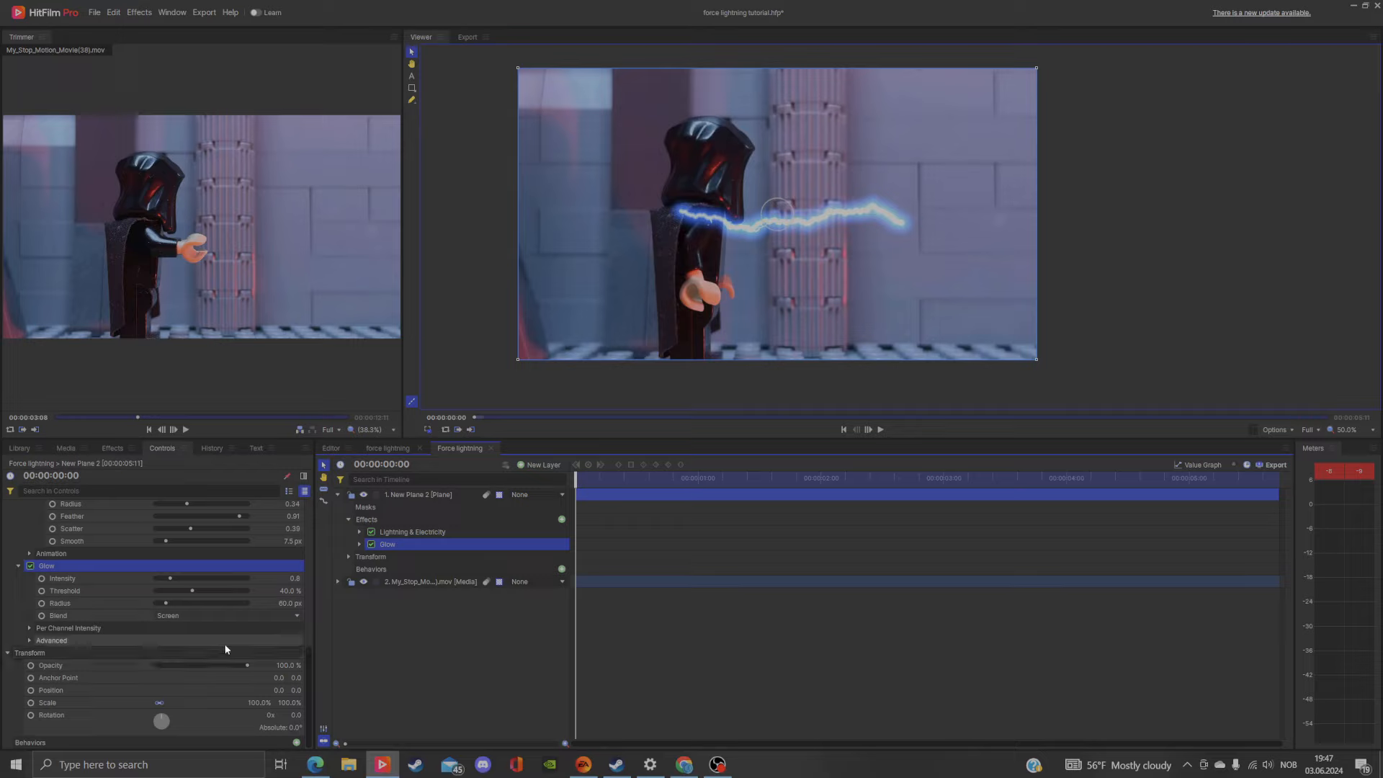
mouse_move(170, 577)
left_mouse_down()
mouse_move(258, 581)
mouse_move(170, 581)
left_mouse_up()
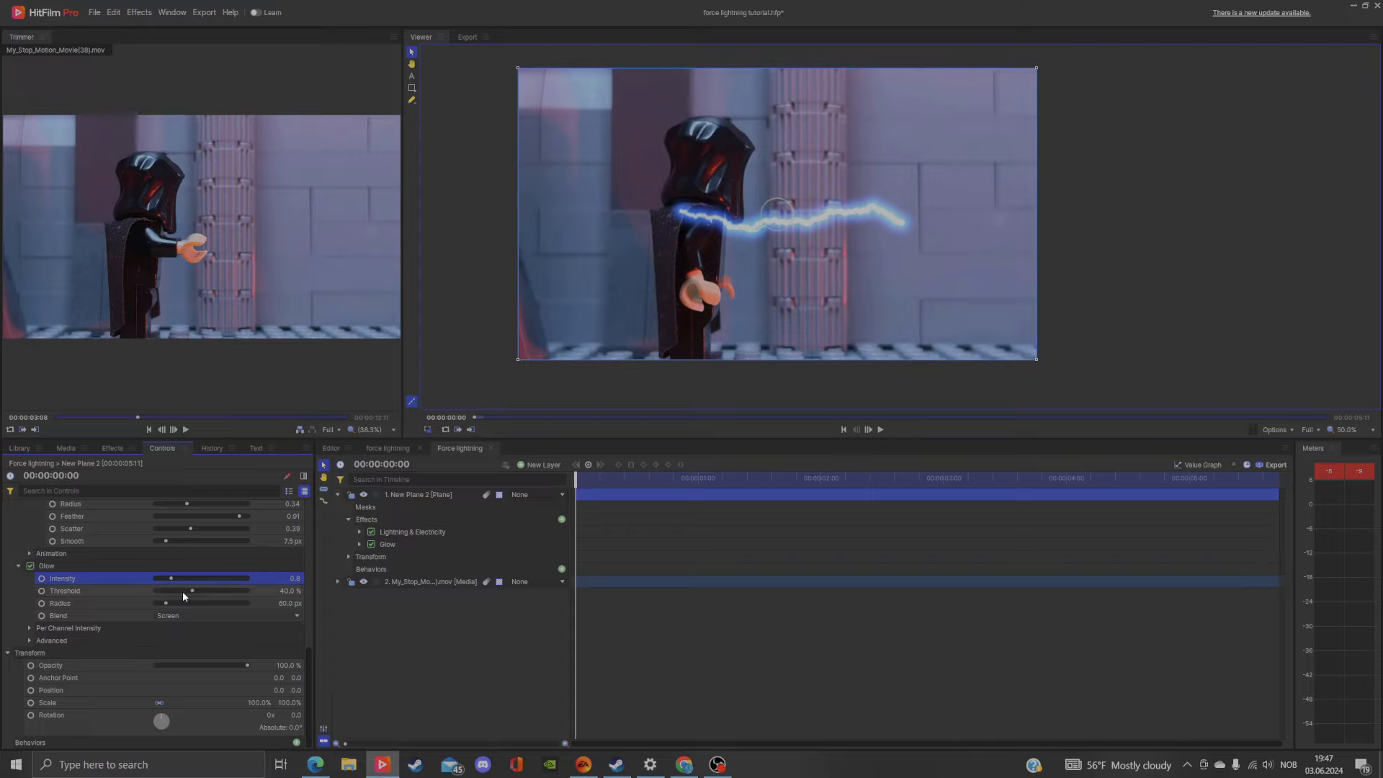
mouse_move(192, 590)
left_mouse_down()
mouse_move(151, 588)
mouse_move(175, 592)
left_mouse_up()
scroll(631, 286, "down", 2)
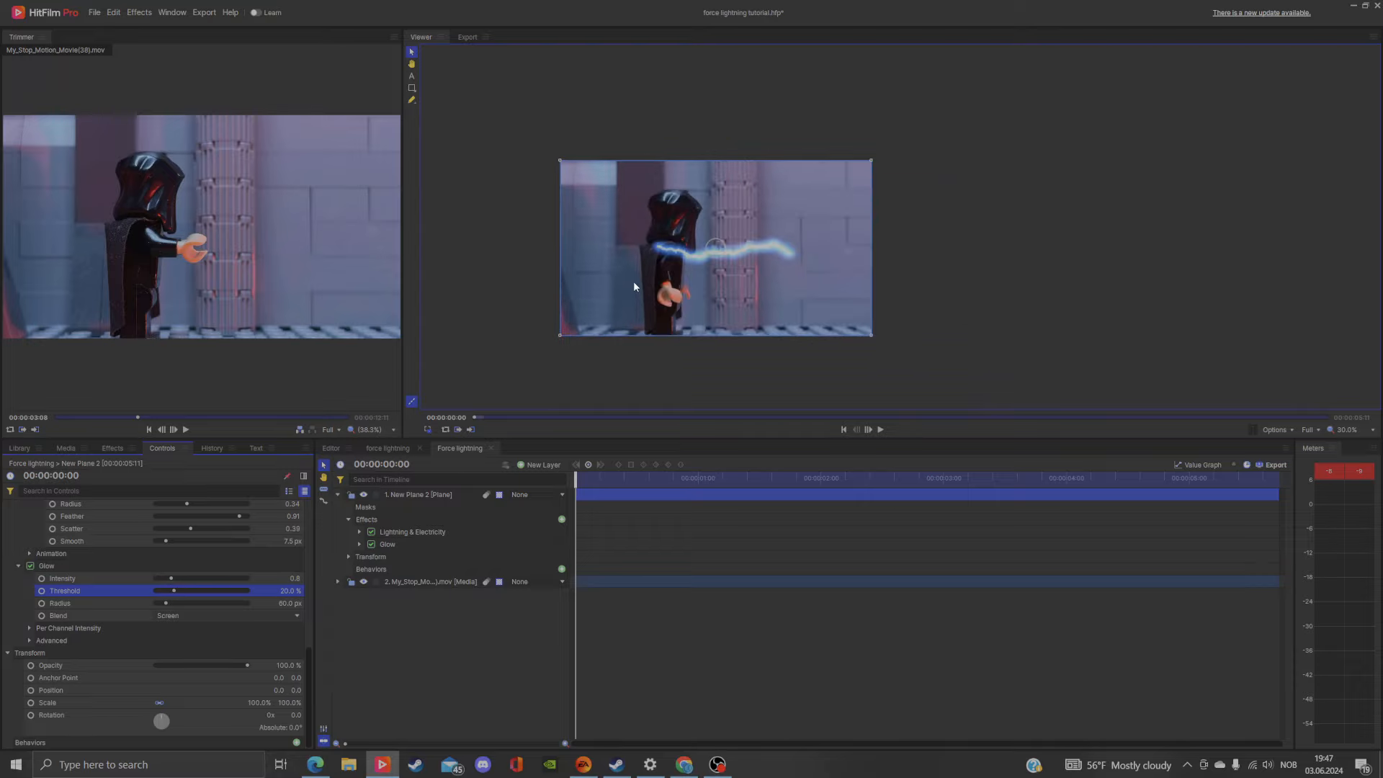
scroll(637, 283, "up", 2)
mouse_move(677, 273)
left_mouse_down()
mouse_move(622, 294)
mouse_move(660, 277)
left_mouse_up()
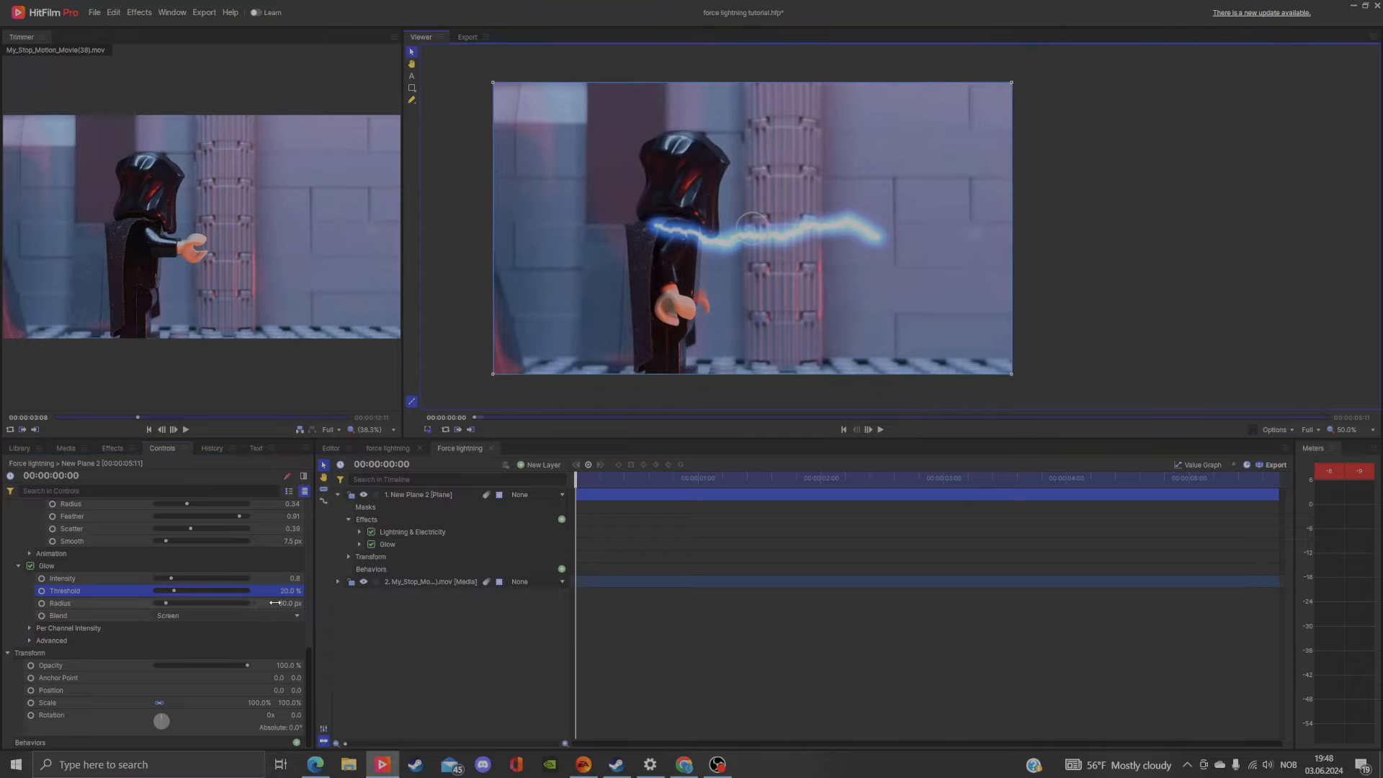
- Lower the Opacity of the Lightning & Electricity effect's own glow to 0.59
left_click(412, 533)
scroll(236, 647, "up", 3)
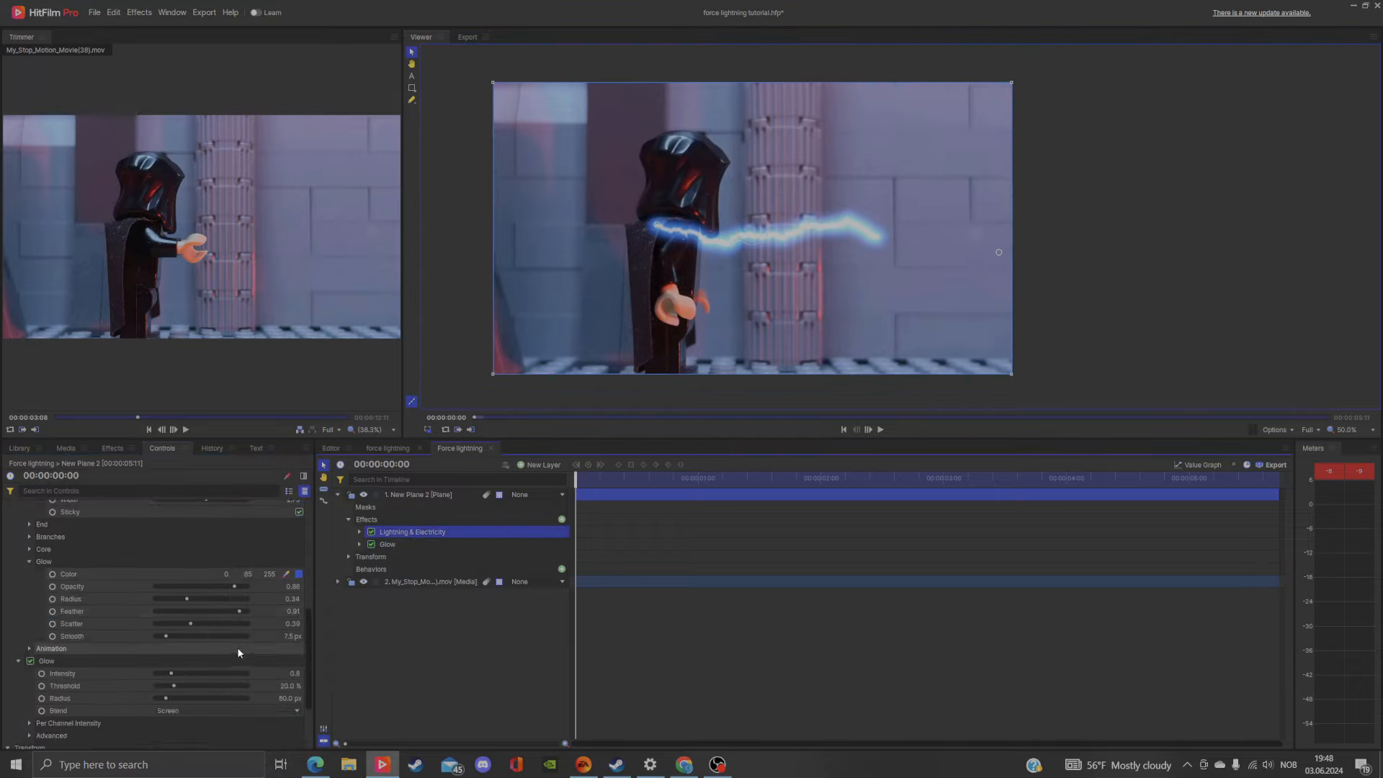
left_click_drag(237, 589, 209, 587)
scroll(209, 587, "up", 3)
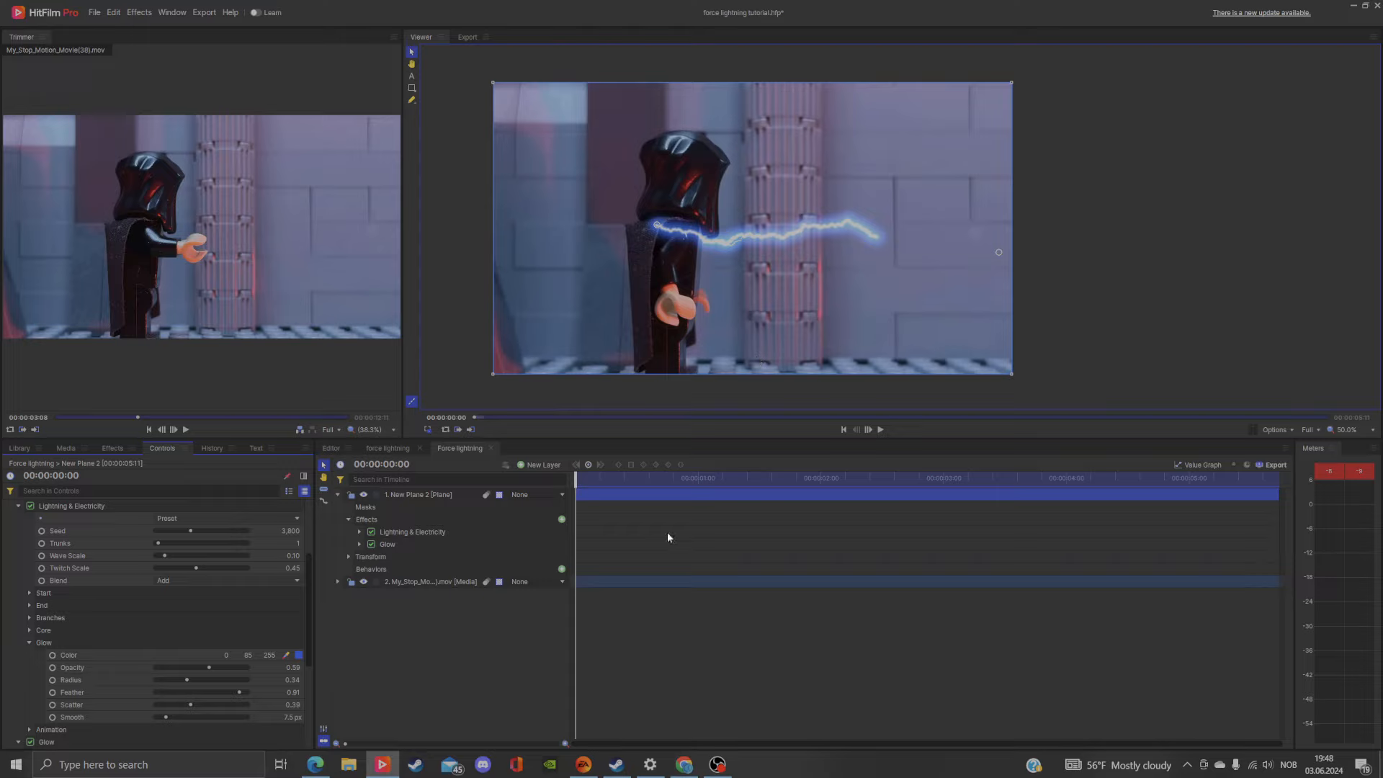
- Trim the New Plane 2 layer to start at 00:00:01:12 and end at about 00:00:05:03
left_click_drag(576, 495, 693, 502)
left_click_drag(578, 482, 1116, 498)
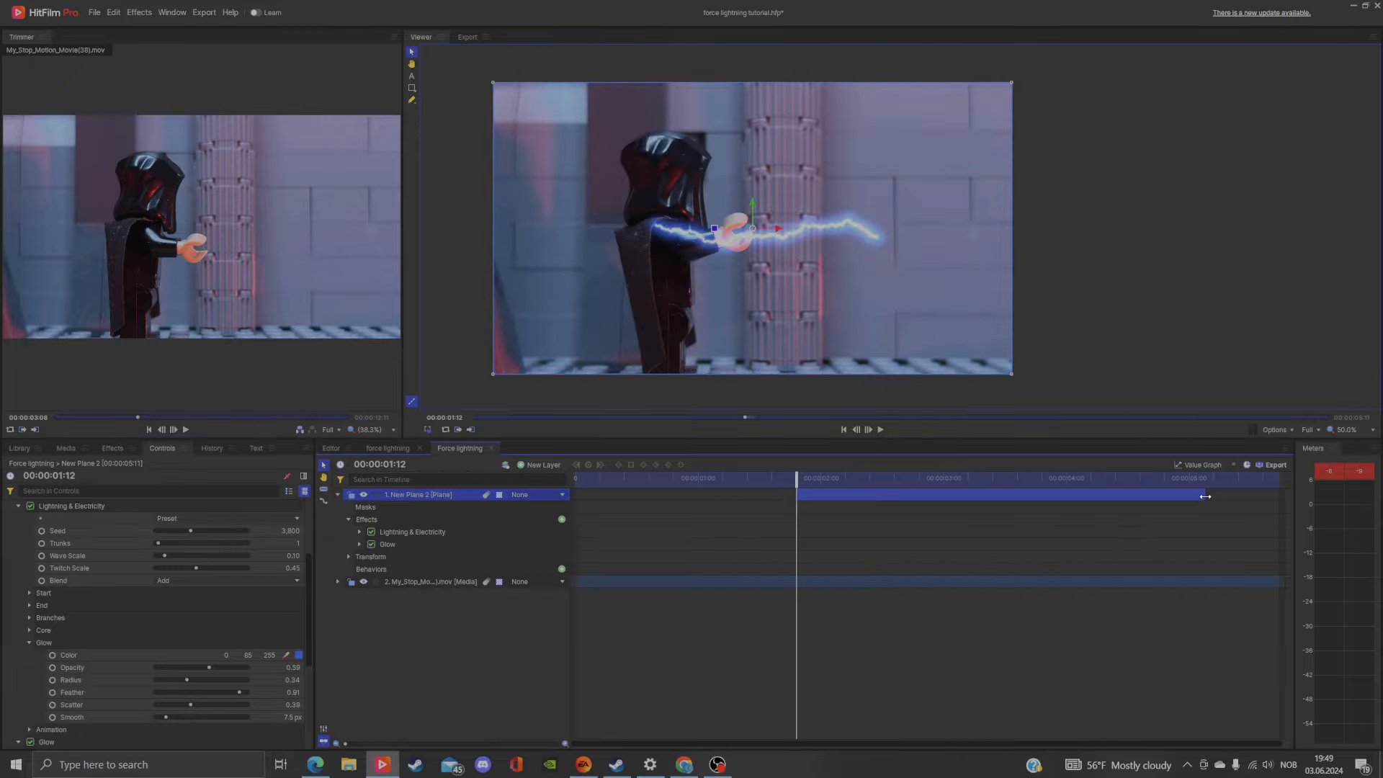
left_click_drag(1205, 496, 1213, 496)
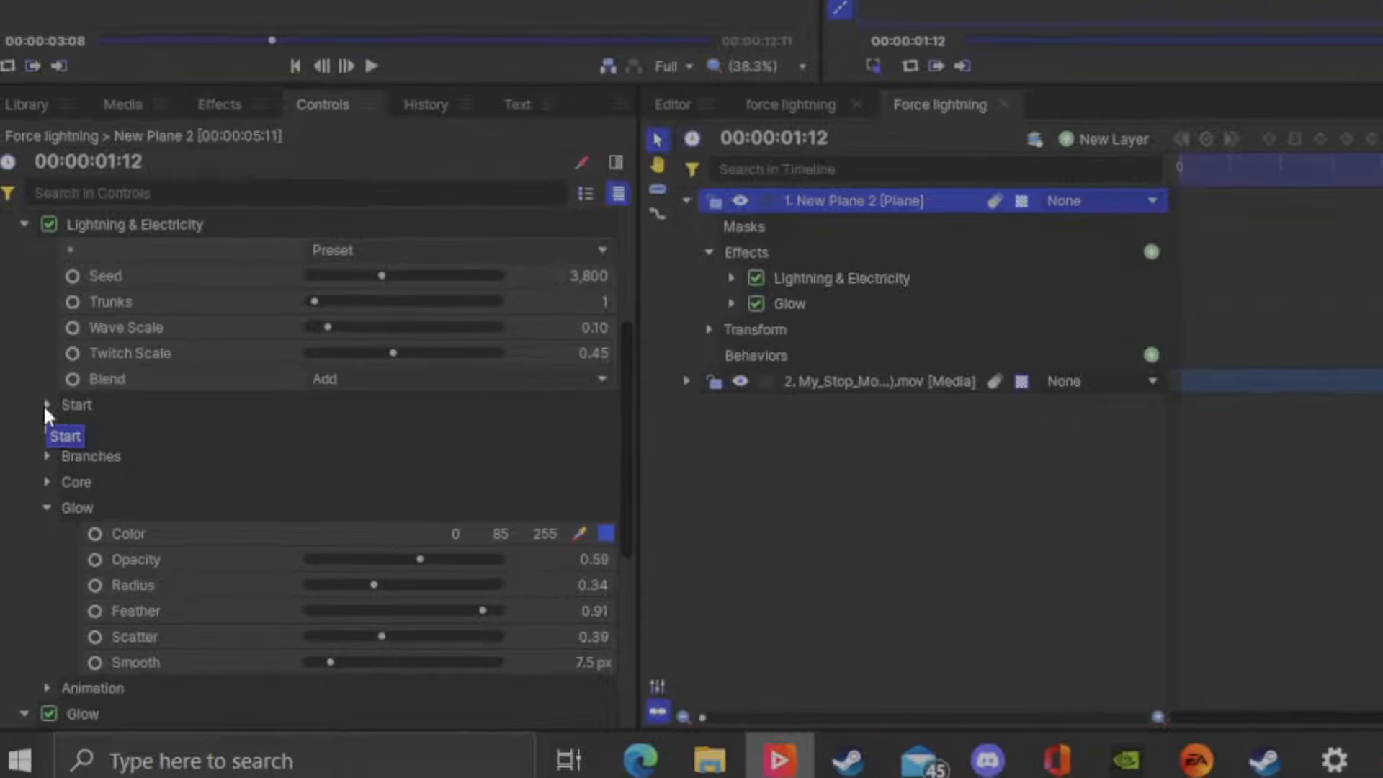
- Enable keyframing for the lightning's Start Point at 00:00:01:12 and place it on the figure's hand, at about -70.3, -22.8
left_click(46, 404)
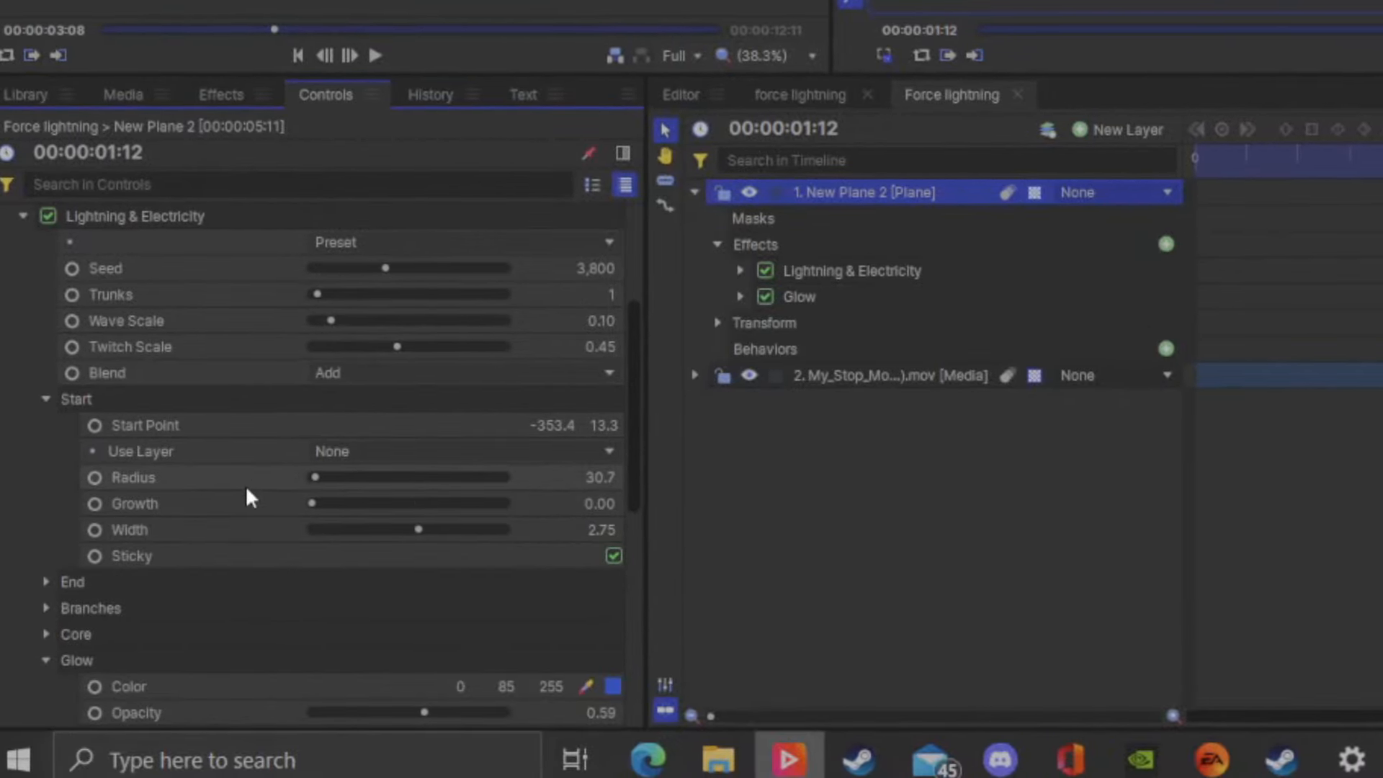
left_click(88, 428)
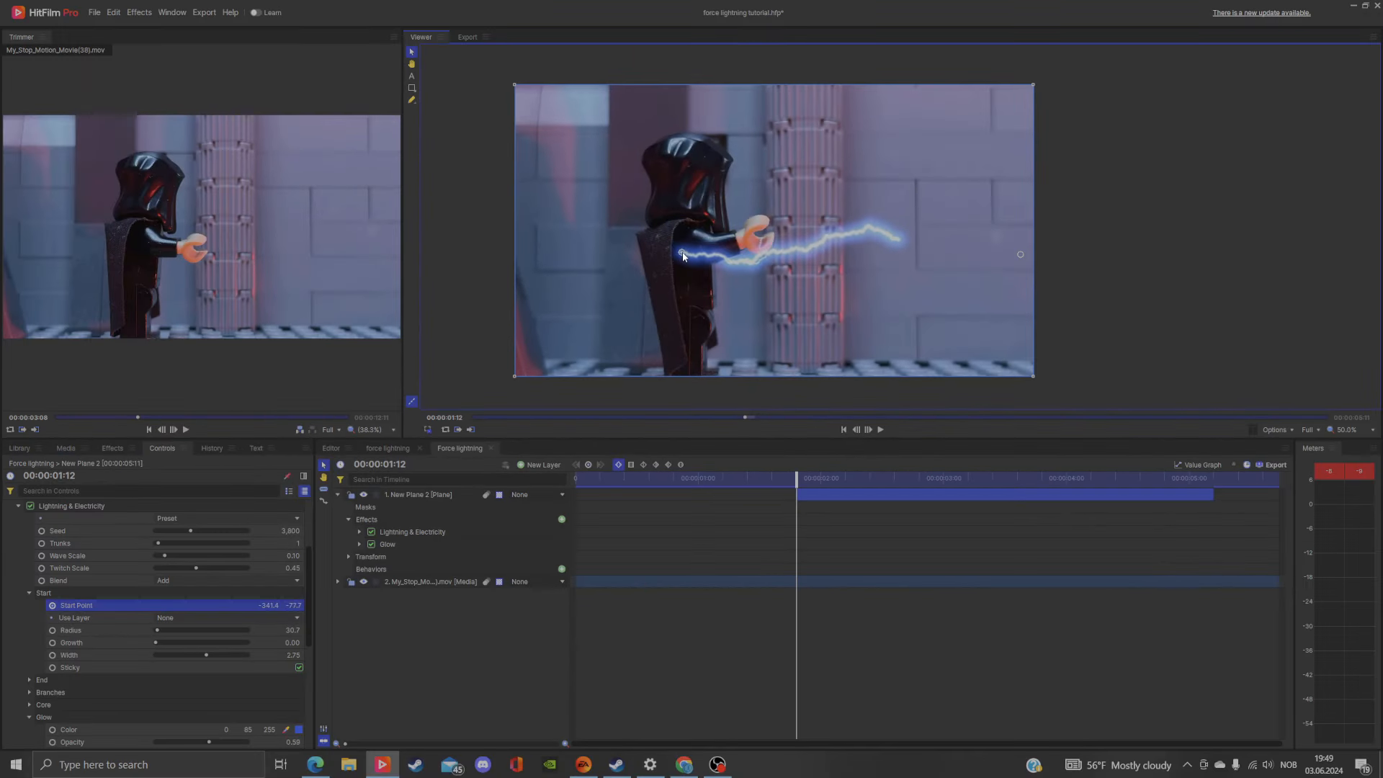
left_click_drag(682, 256, 753, 234)
scroll(753, 235, "up", 5)
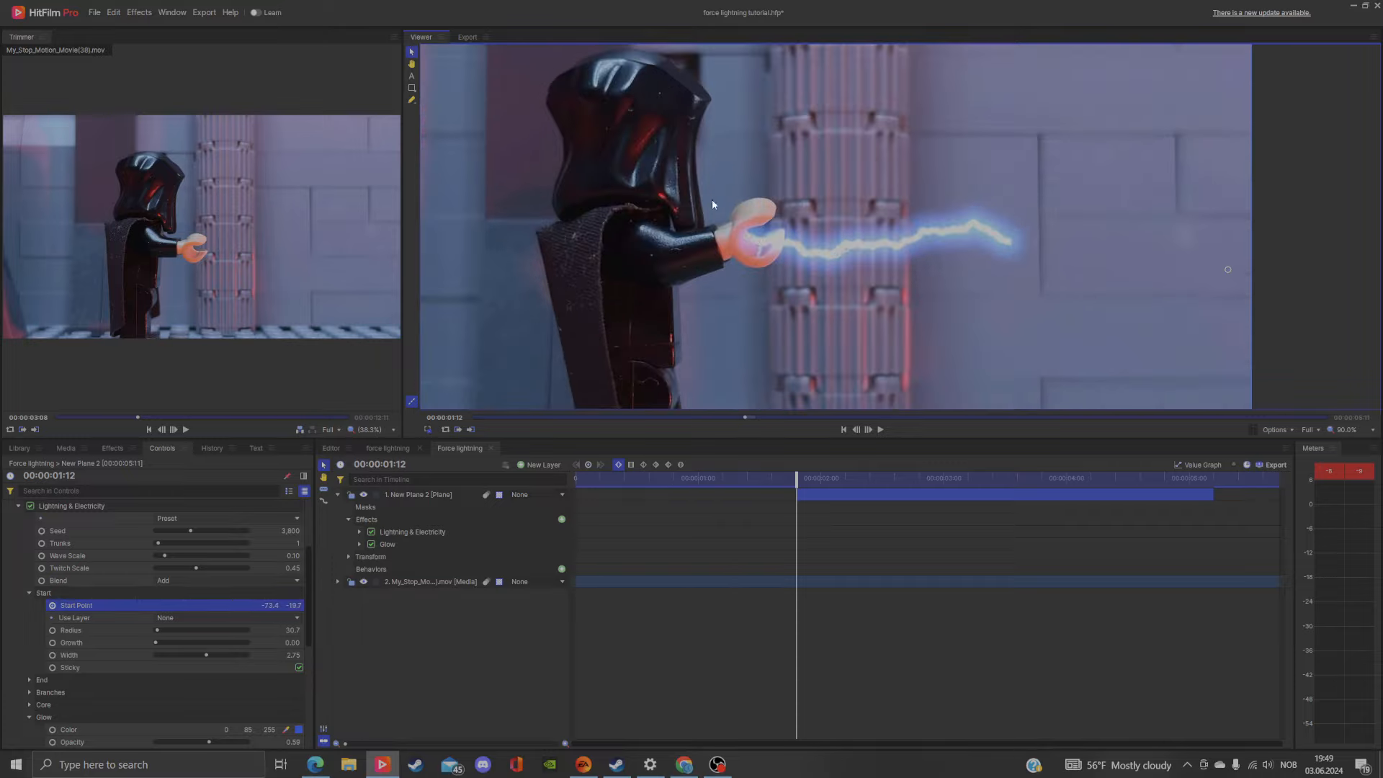
scroll(654, 250, "down", 1)
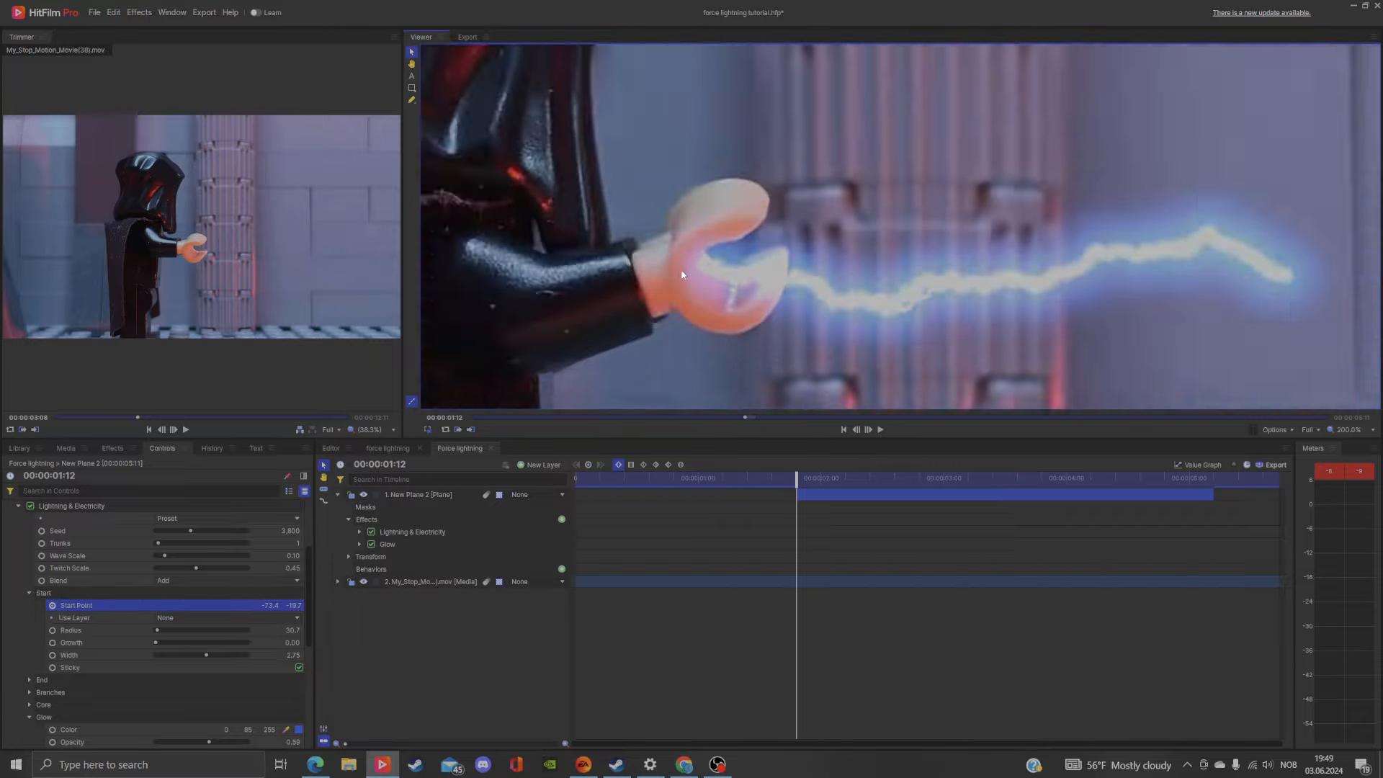
scroll(684, 275, "down", 1)
scroll(694, 265, "up", 1)
left_click_drag(692, 271, 697, 274)
scroll(695, 274, "down", 5)
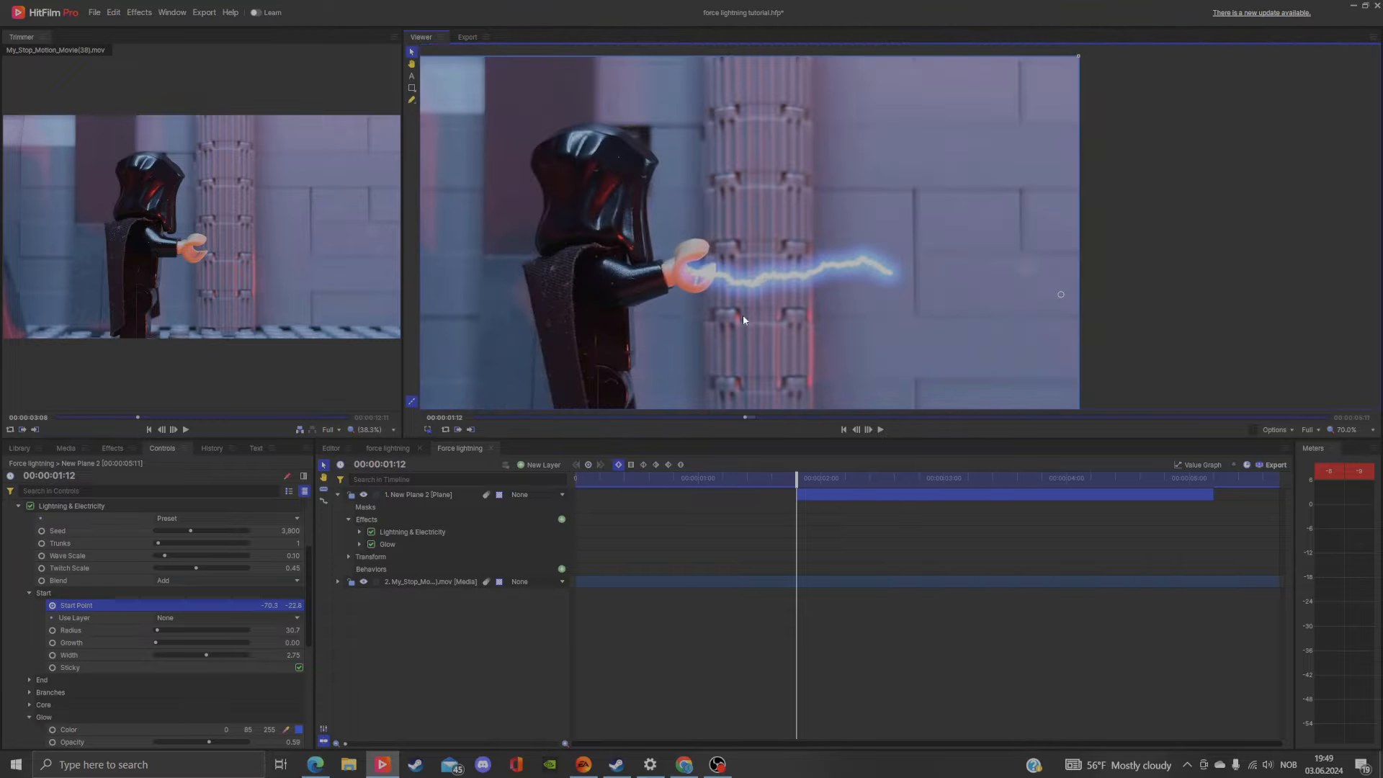
scroll(137, 602, "down", 3)
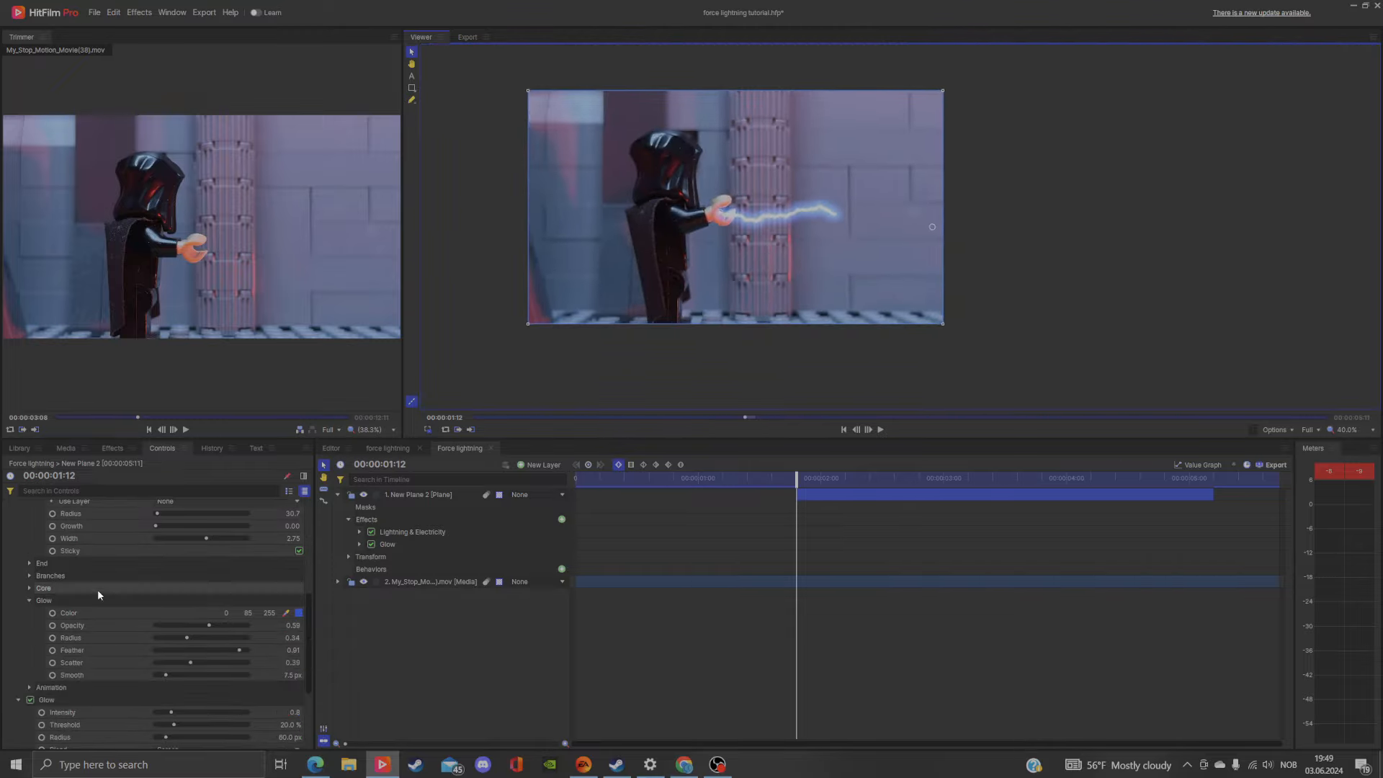
- Enable keyframing for the End Point at 00:00:01:12 and pull it inward so only a short bolt leaves the hand
scroll(97, 589, "up", 3)
left_click(38, 641)
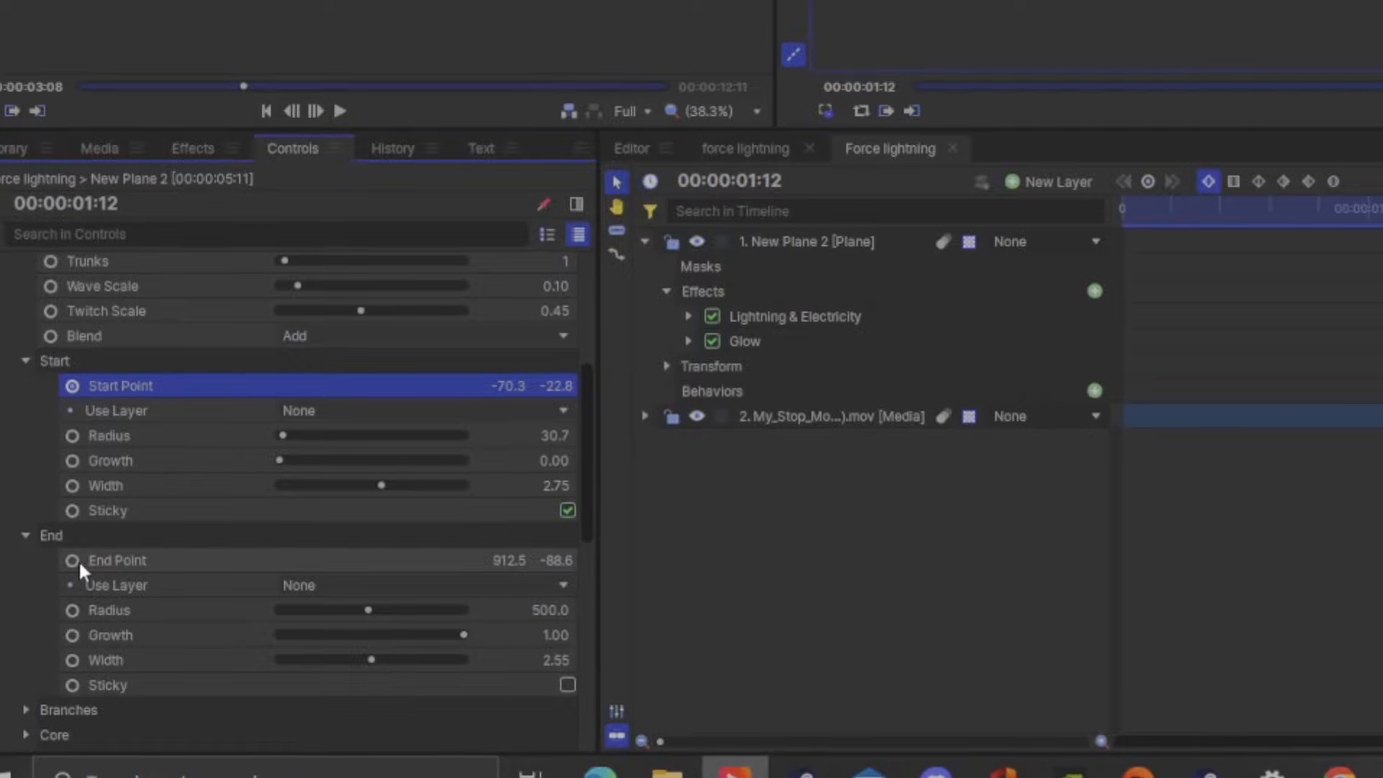
left_click(72, 560)
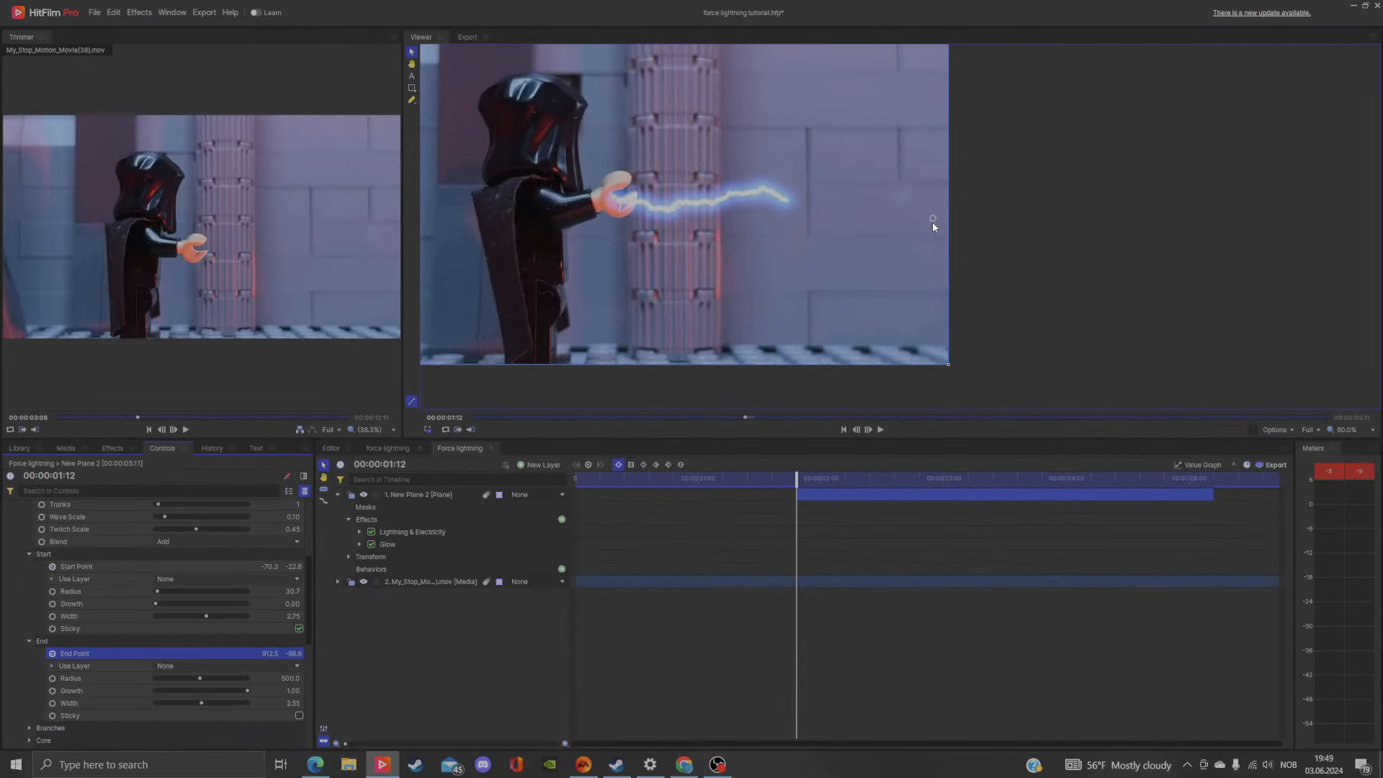
left_click_drag(932, 220, 808, 212)
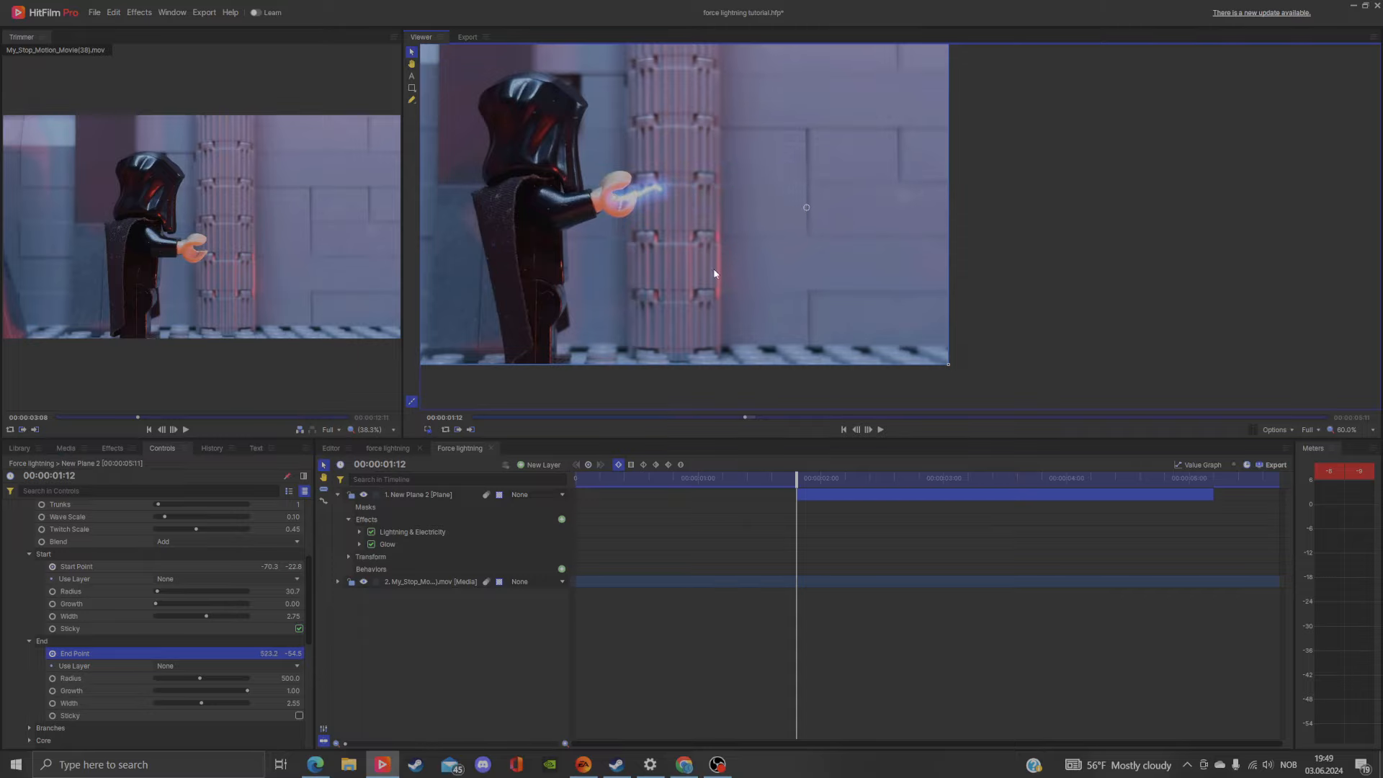
- At 00:00:01:13, keyframe the start point onto the hand and the end point just beyond the footage's right edge, then compare with the previous frame
scroll(693, 263, "down", 2)
scroll(648, 236, "up", 3)
left_click_drag(637, 259, 678, 227)
scroll(596, 238, "down", 2)
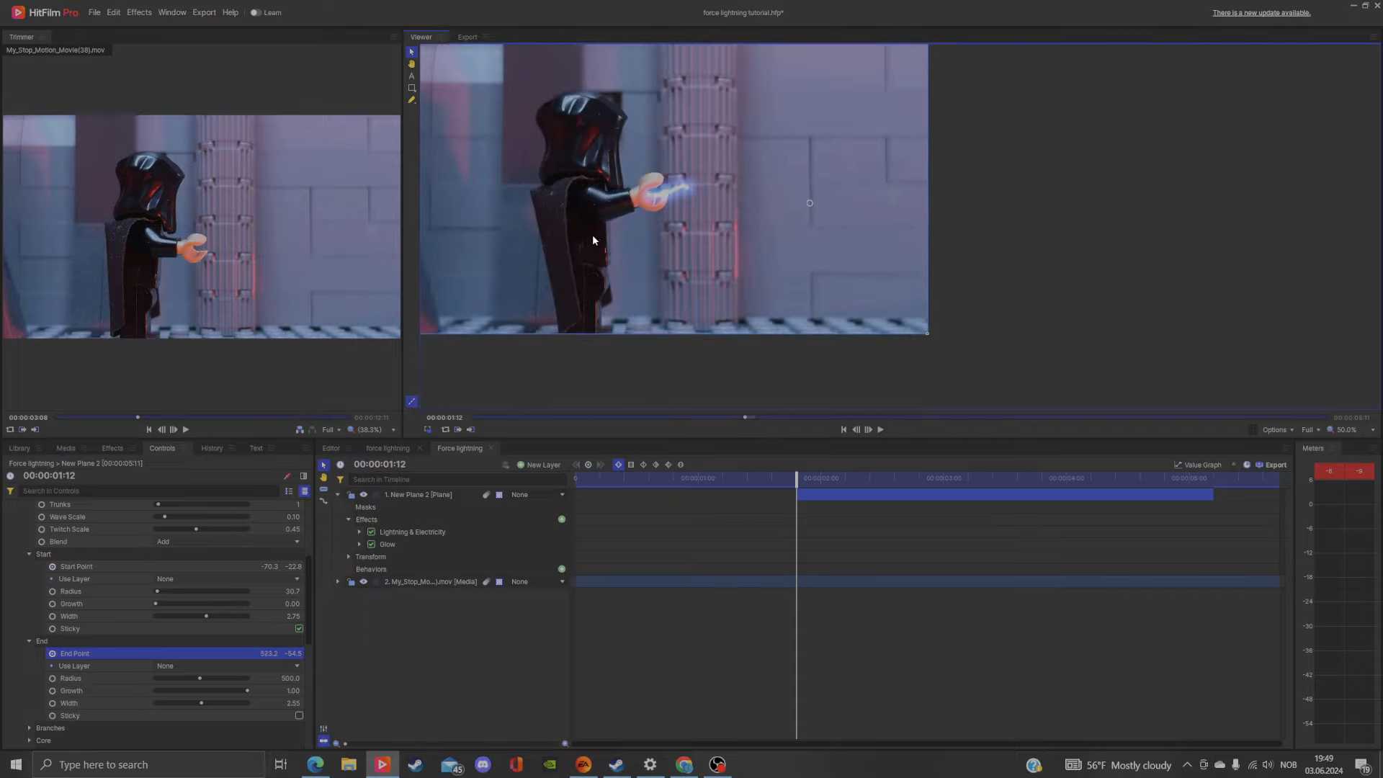
mouse_move(582, 263)
left_mouse_down()
mouse_move(612, 279)
mouse_move(584, 280)
left_mouse_up()
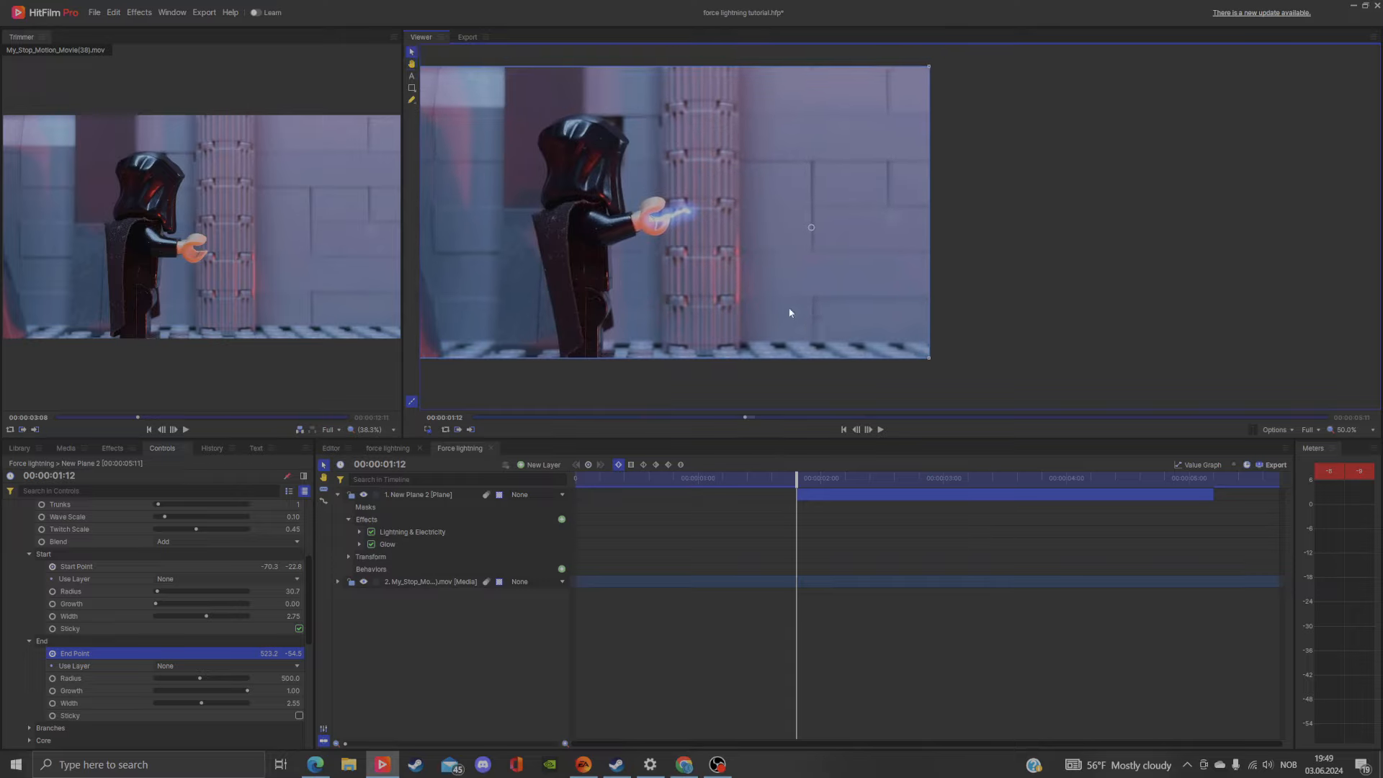
scroll(685, 284, "up", 1)
left_click_drag(693, 278, 683, 282)
scroll(684, 283, "down", 2)
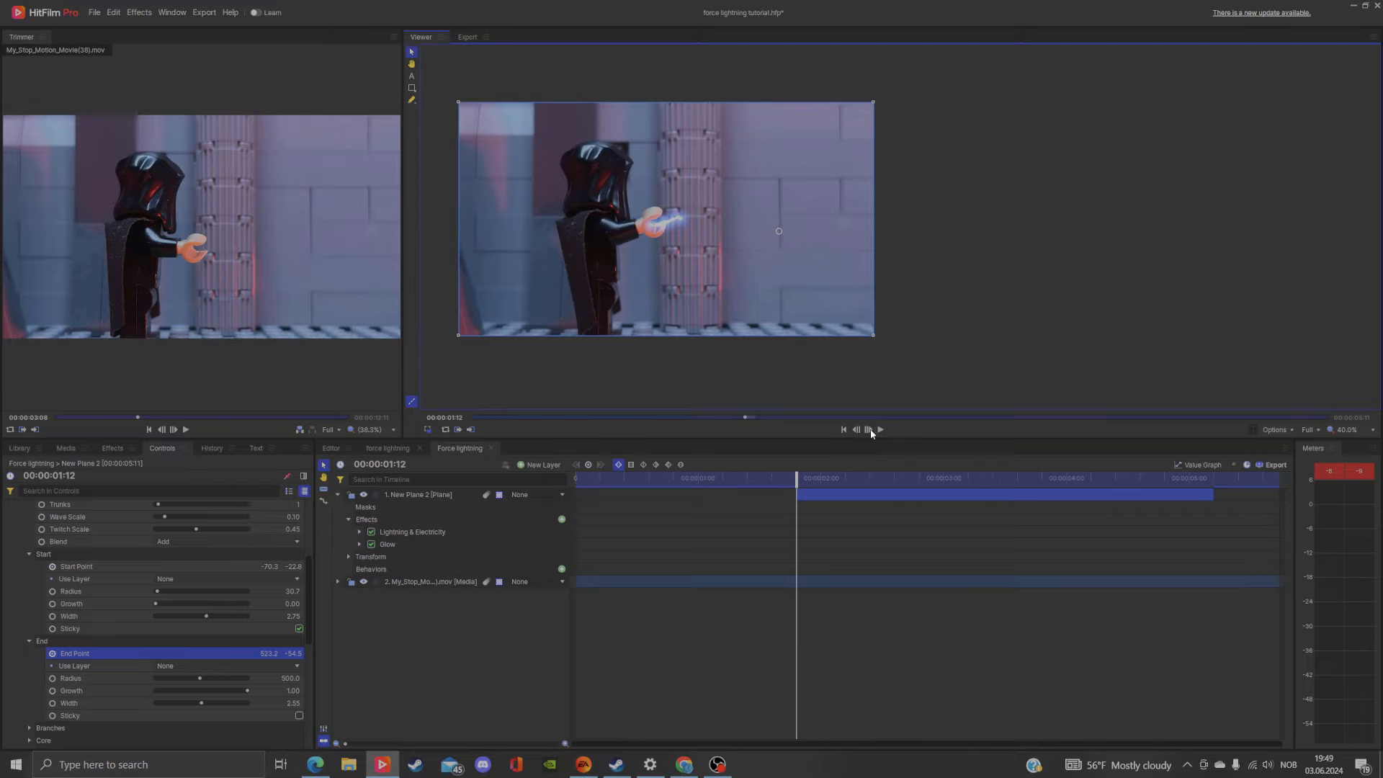
left_click(870, 431)
scroll(670, 232, "up", 2)
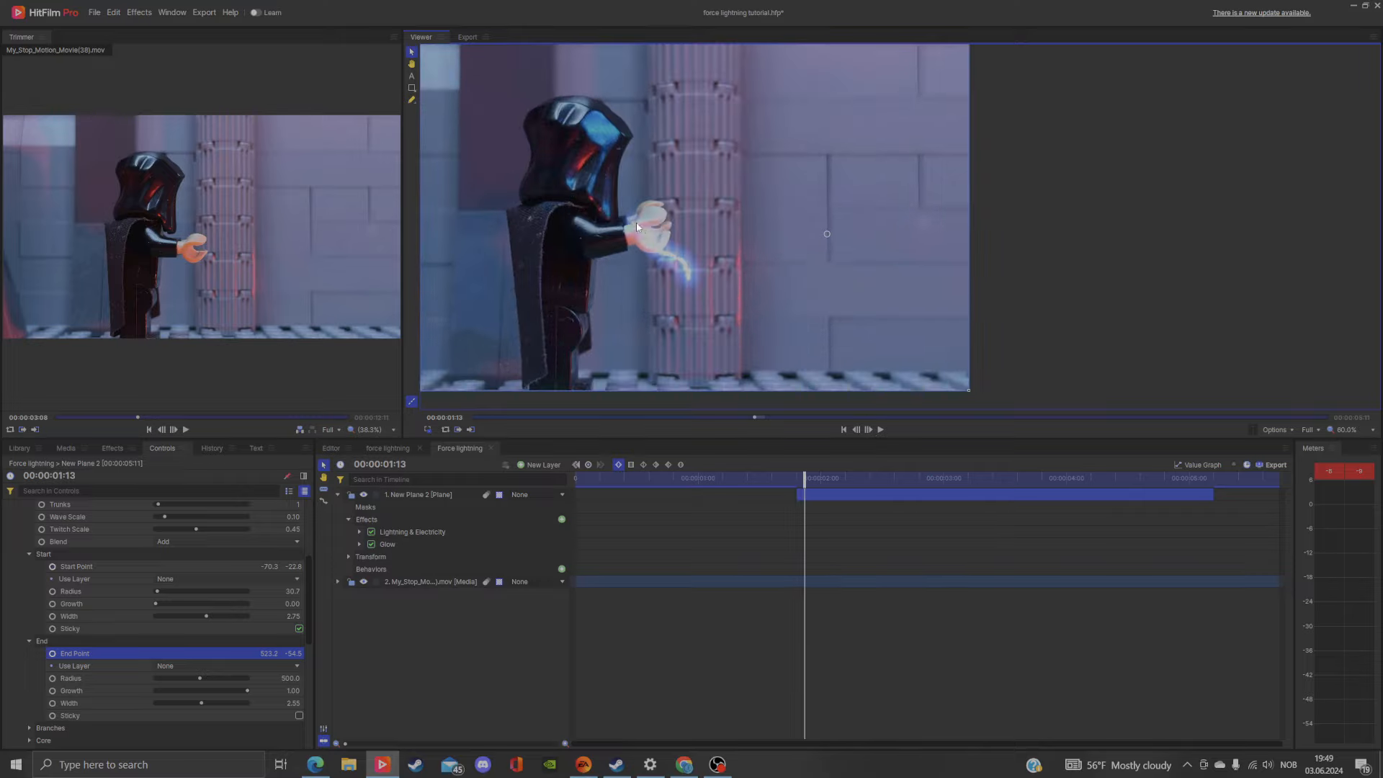
left_click_drag(832, 237, 1029, 193)
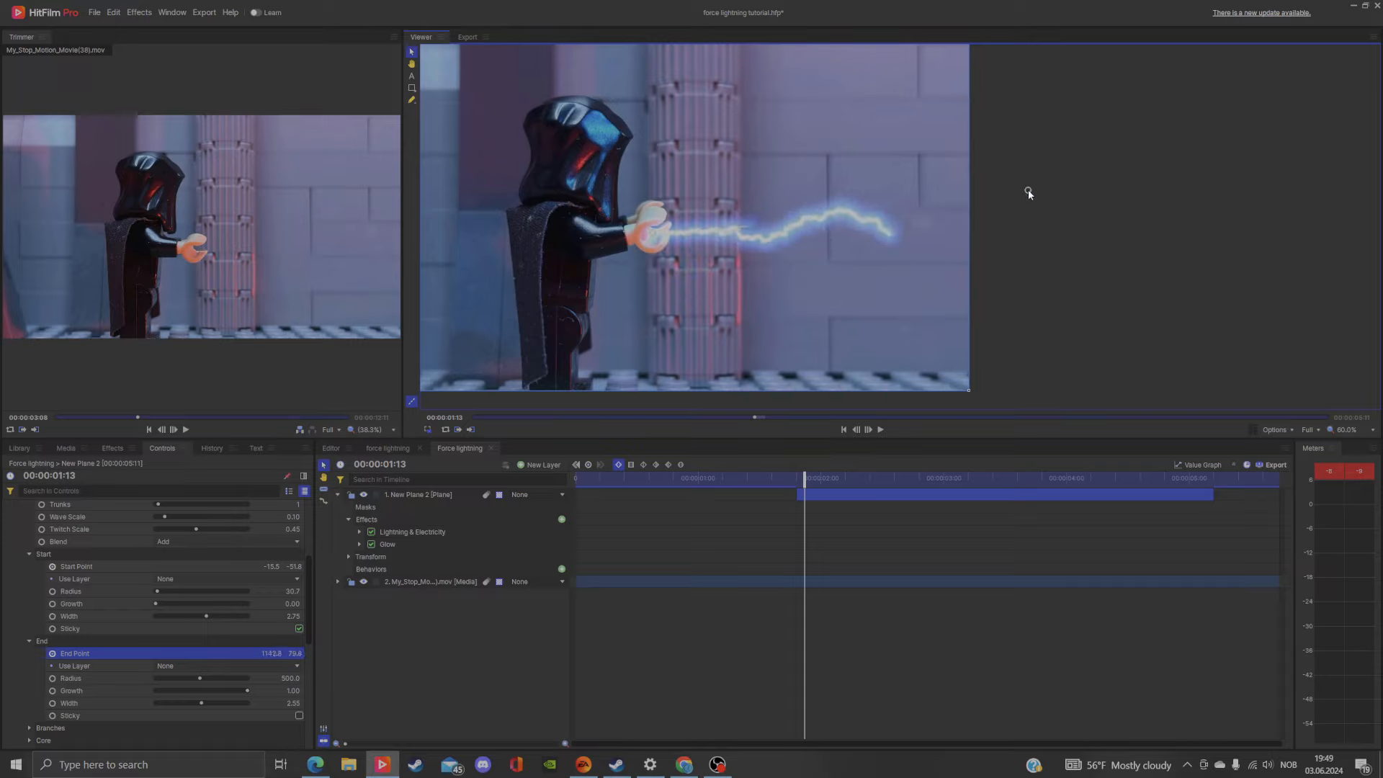
left_click(857, 430)
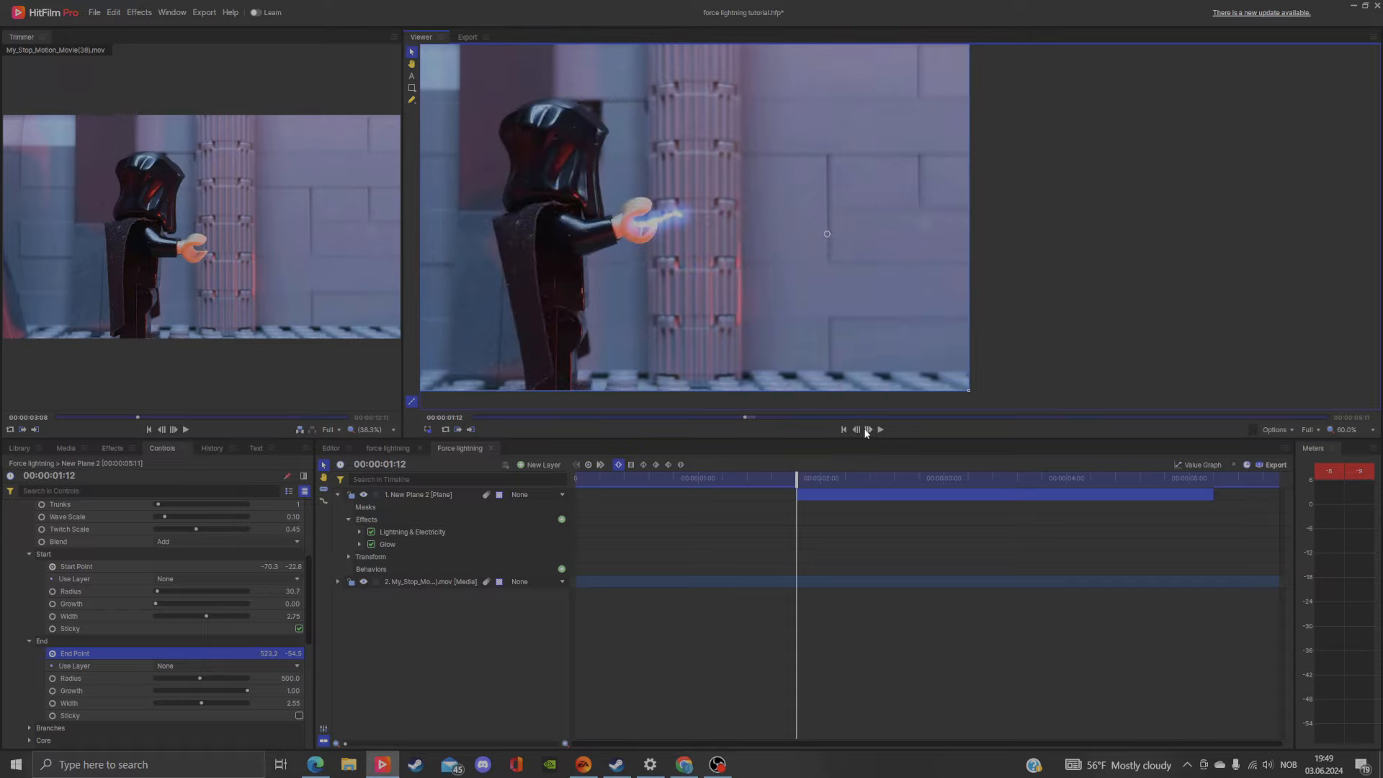
left_click(869, 430)
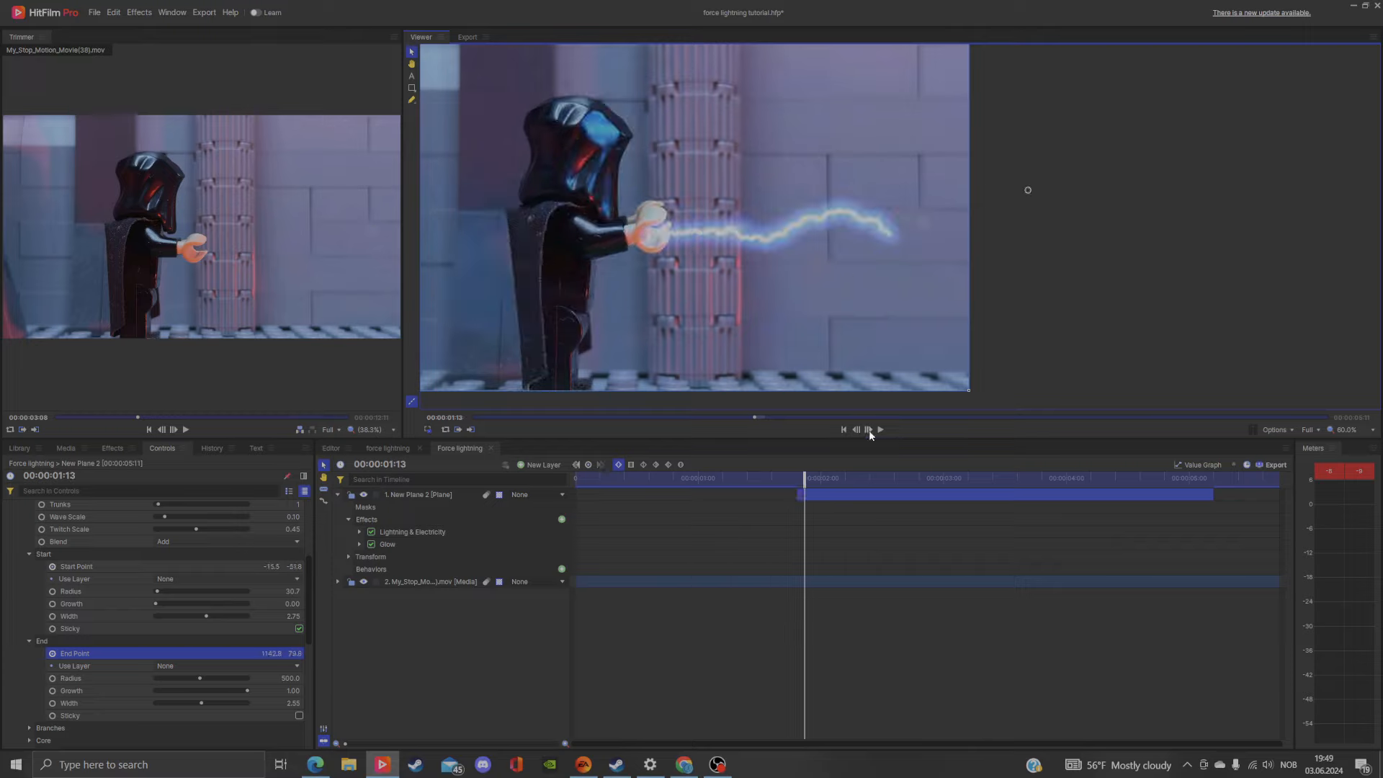
- At 00:00:01:14, keyframe the start point onto the hand and the end point far beyond the footage's right edge
left_click(869, 430)
left_click_drag(667, 241, 661, 251)
left_click_drag(1030, 189, 1254, 148)
scroll(684, 254, "down", 1)
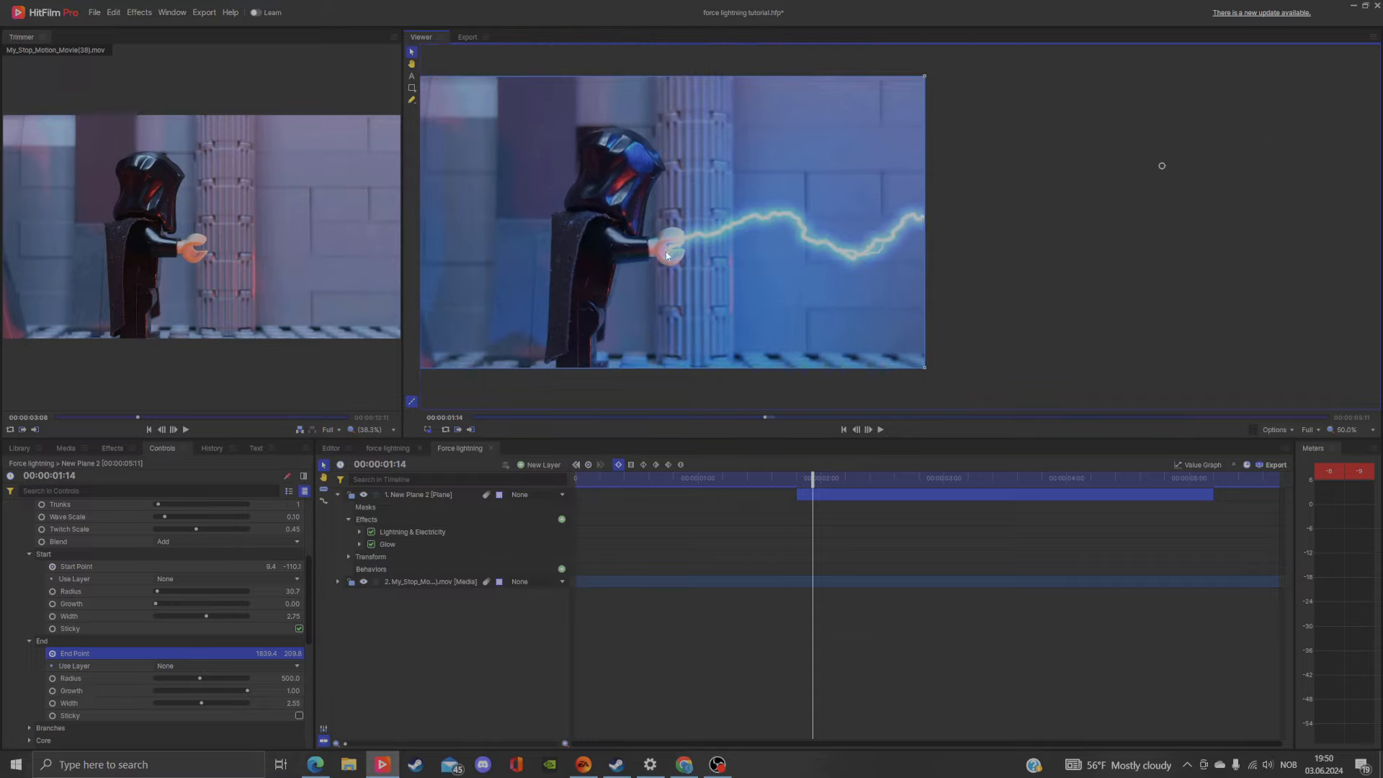
left_click_drag(666, 254, 668, 249)
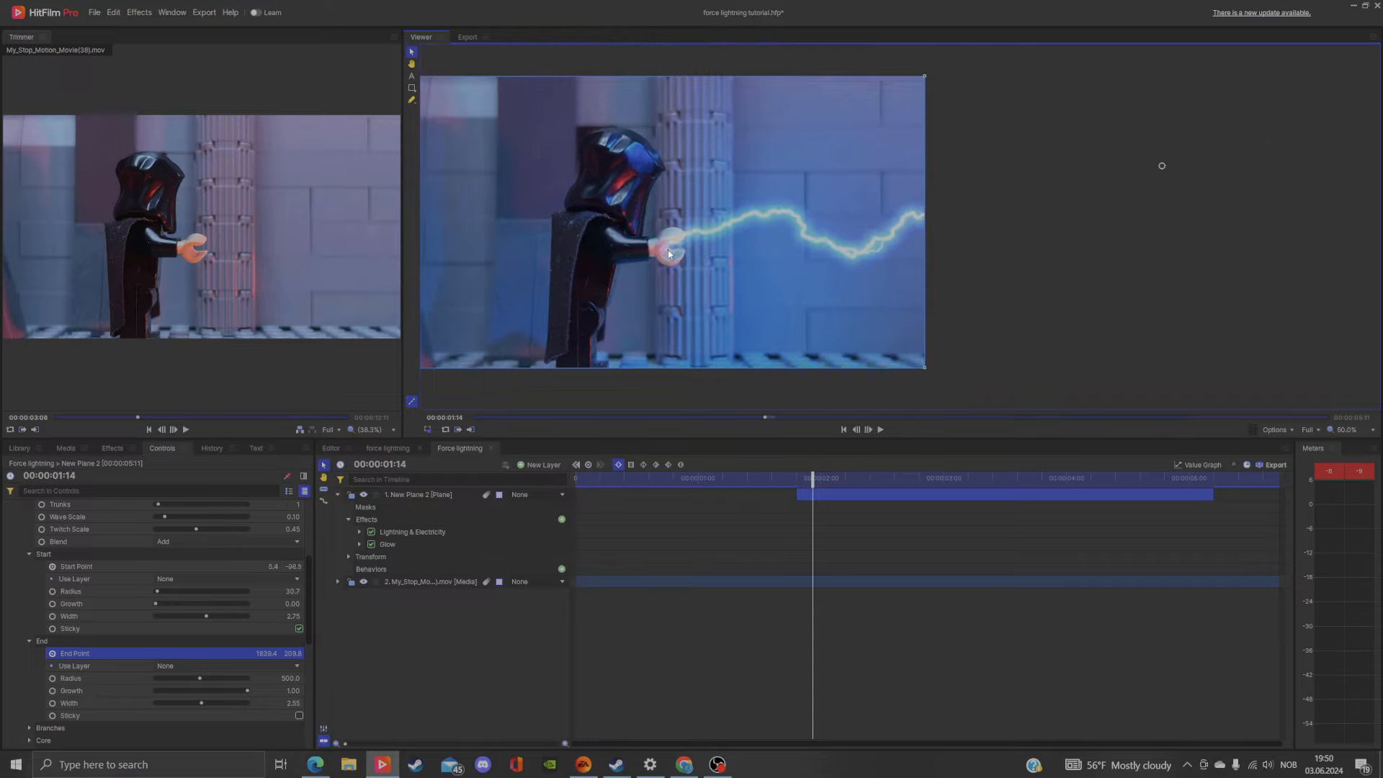
- At 00:00:02:00, realign the start point with the hand and shift the off-frame end point slightly
left_click(869, 431)
left_click_drag(666, 255, 668, 258)
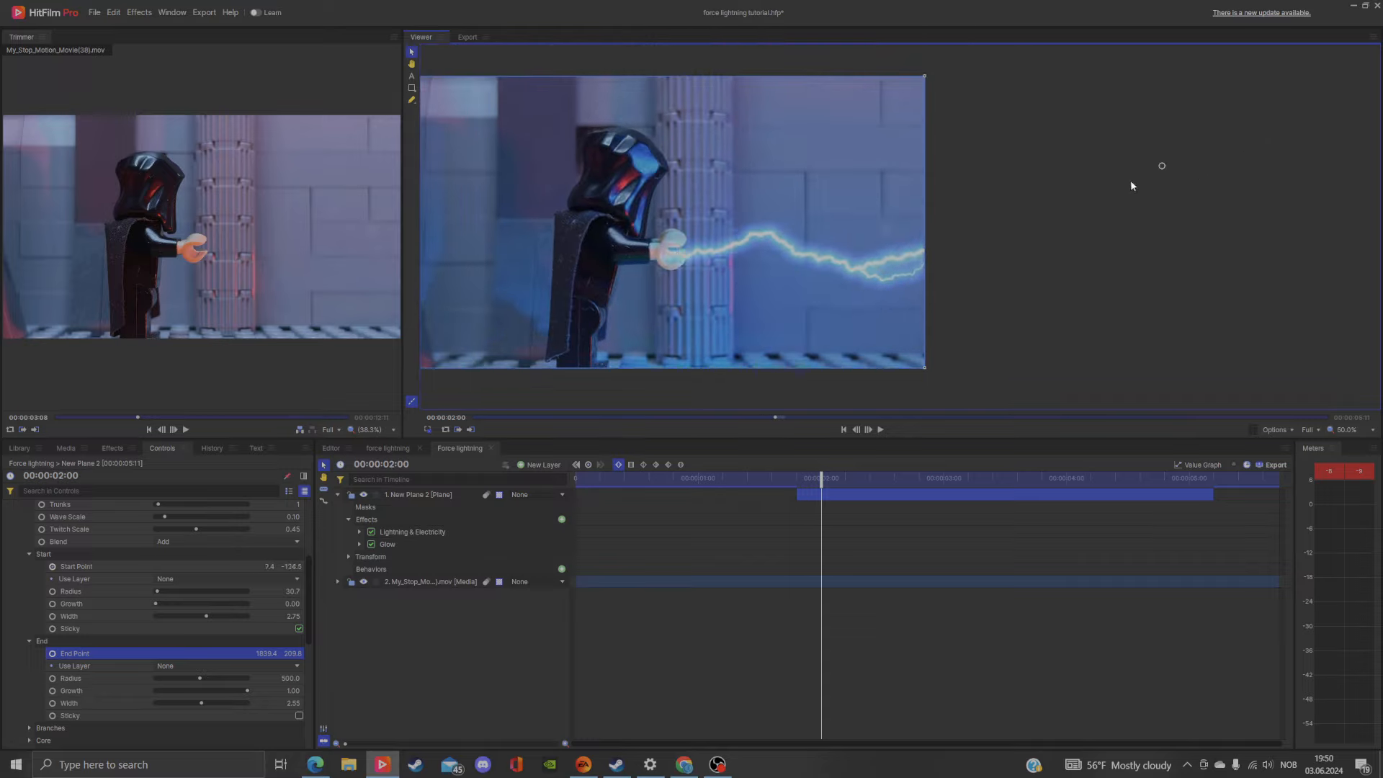
scroll(972, 200, "down", 3)
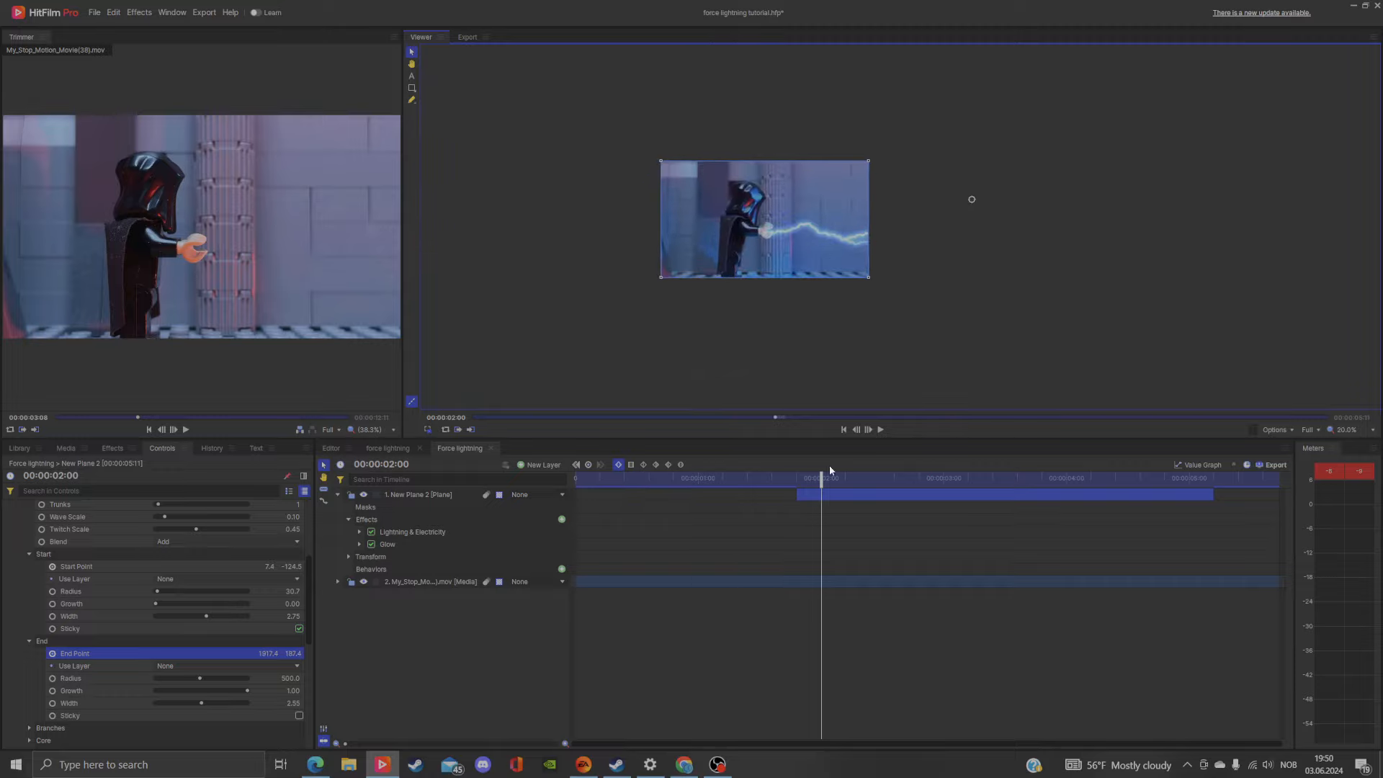
- Realign the start point with the hand near the layer's end and bring the end point back to the footage's right edge at 00:00:05:01
left_click_drag(822, 479, 1181, 496)
scroll(785, 228, "up", 4)
left_click_drag(717, 243, 722, 236)
left_click(867, 430)
scroll(826, 293, "down", 3)
left_click(868, 430)
left_click_drag(1081, 225, 858, 246)
scroll(1012, 268, "up", 2)
- Advance to 00:00:05:03 and extend the end of the New Plane 2 layer slightly past that frame
left_click(868, 429)
left_click(867, 430)
left_click_drag(1212, 495, 1222, 494)
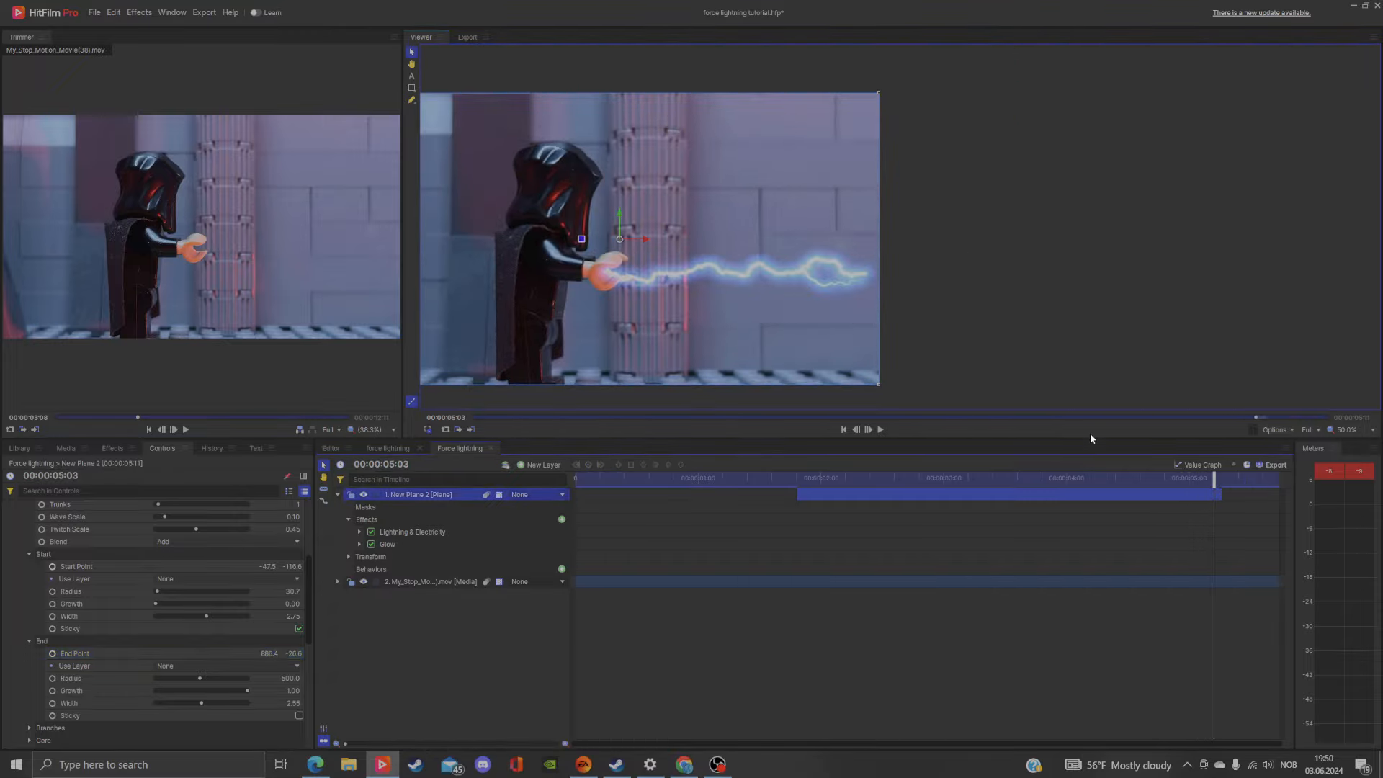
- Retract the bolt in the layer's last frames by moving its end point close to the hand, and check the neighbouring frames
left_click(855, 430)
left_click(855, 430)
left_click(868, 430)
left_click(130, 640)
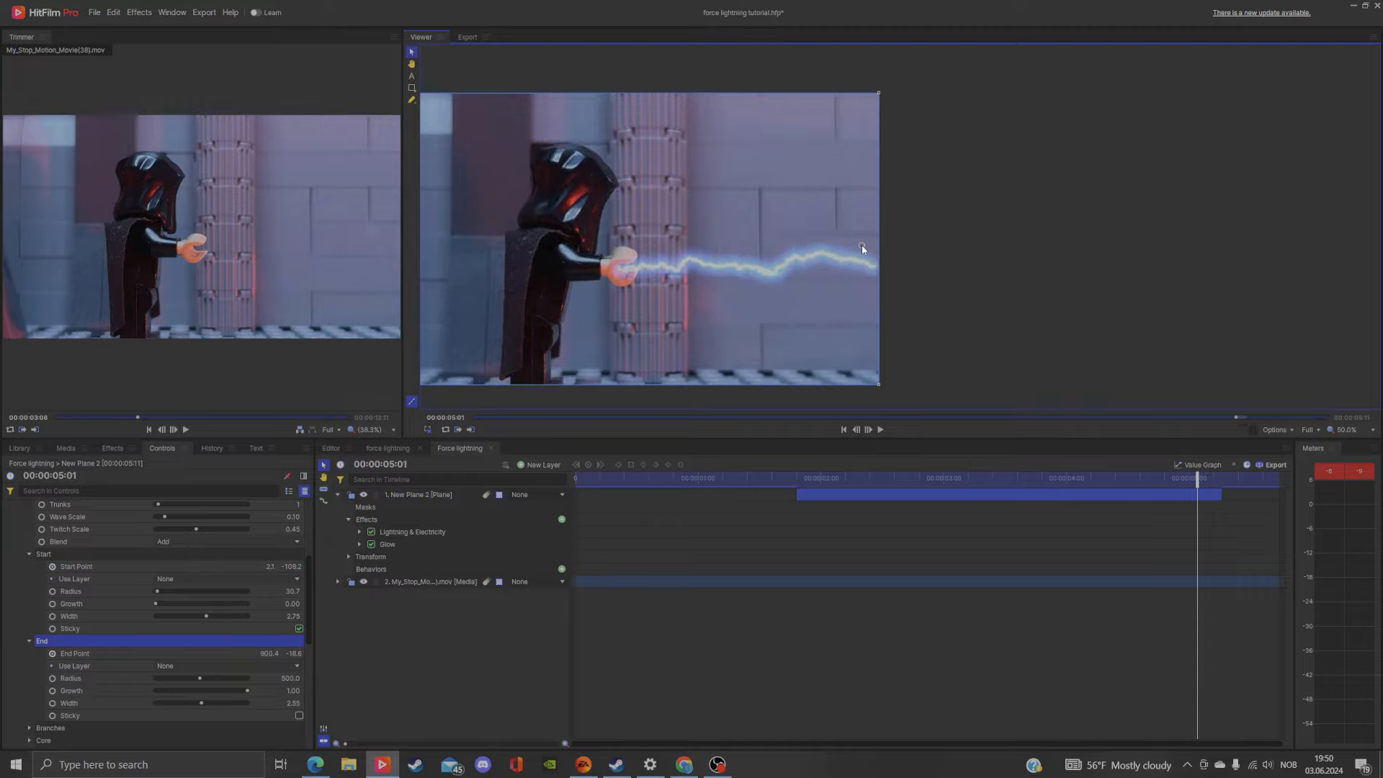
left_click_drag(861, 244, 632, 244)
left_click(868, 430)
scroll(613, 270, "up", 2)
left_click(855, 430)
left_click(868, 430)
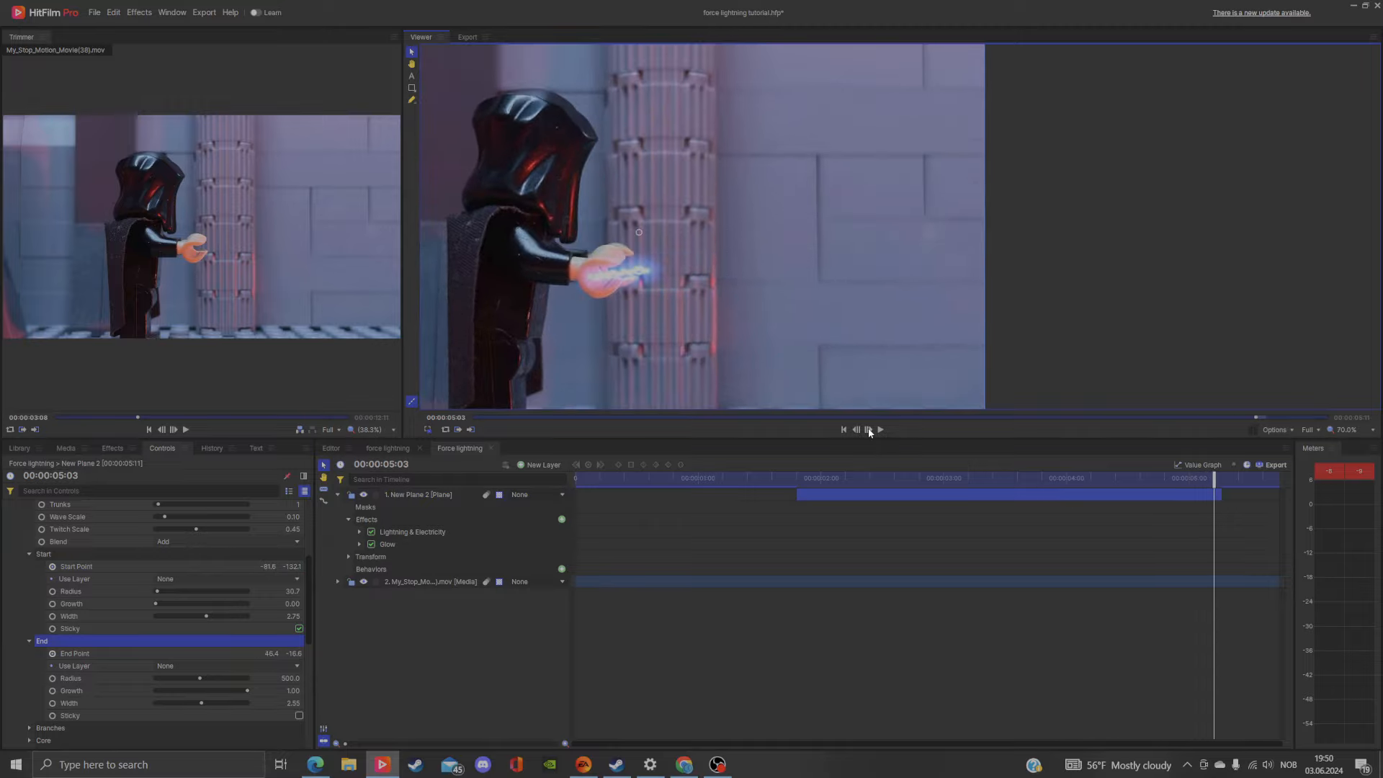
scroll(1006, 255, "down", 3)
- Play the composite from 00:00:01:10 to preview the animated bolt, then inspect the frame at 00:00:02:04
left_click_drag(1217, 483, 781, 492)
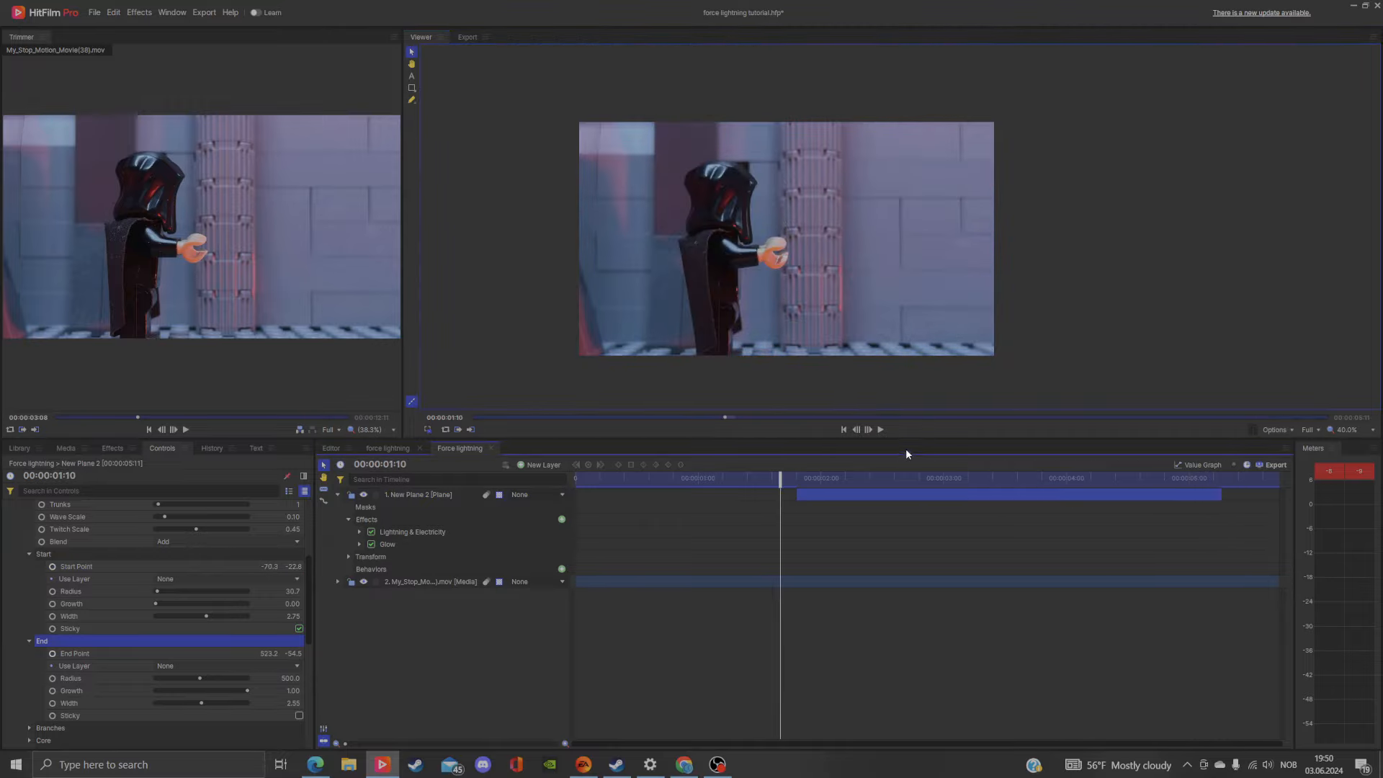
left_click(881, 429)
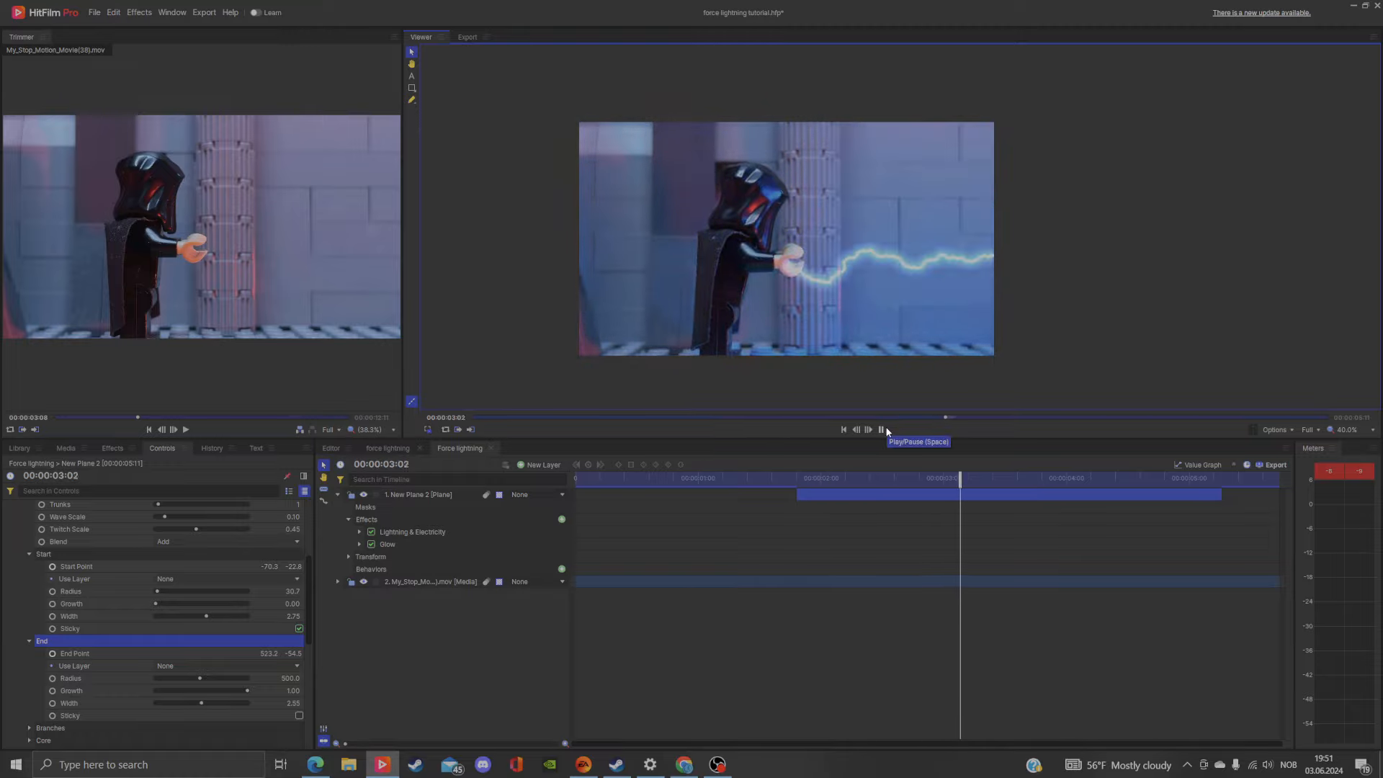
left_click(882, 430)
left_click_drag(797, 489, 854, 494)
scroll(847, 285, "up", 2)
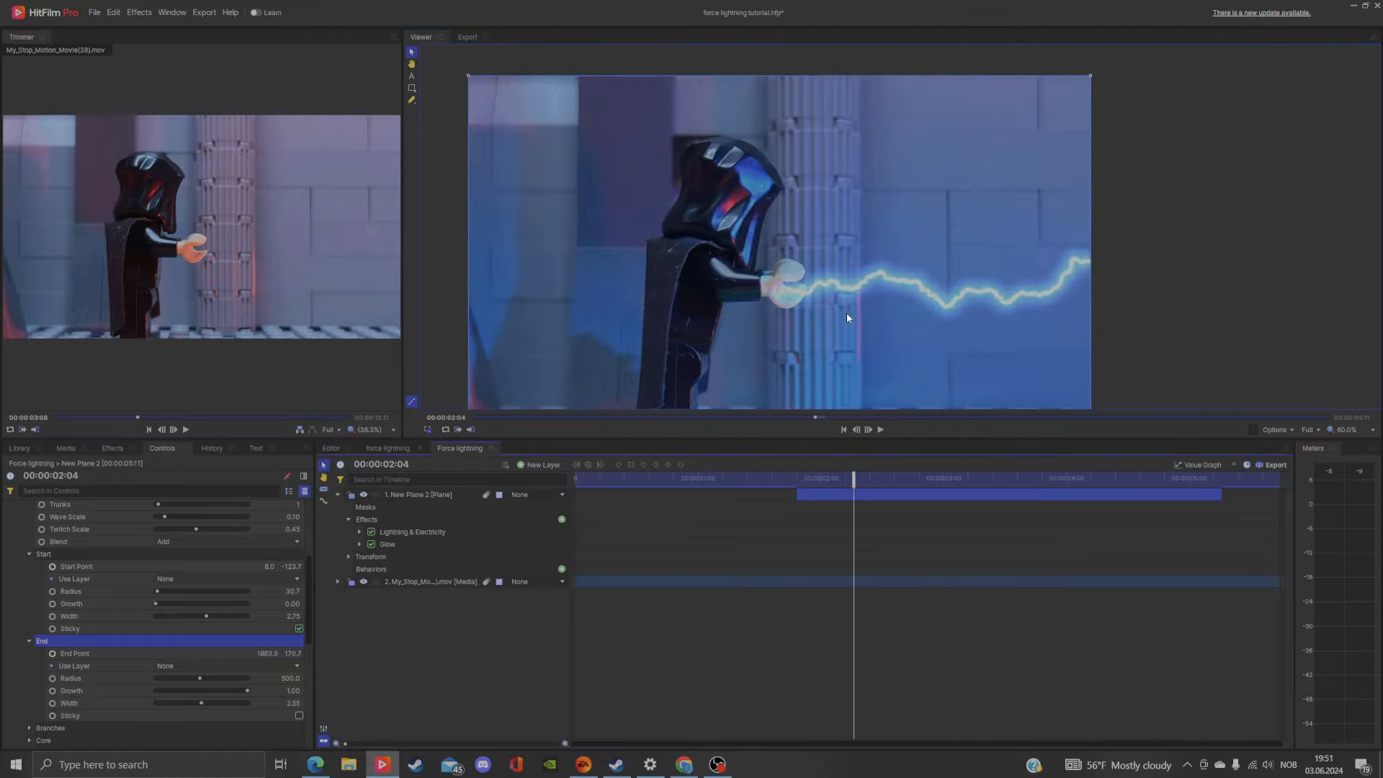
scroll(792, 254, "down", 2)
left_click_drag(847, 318, 815, 308)
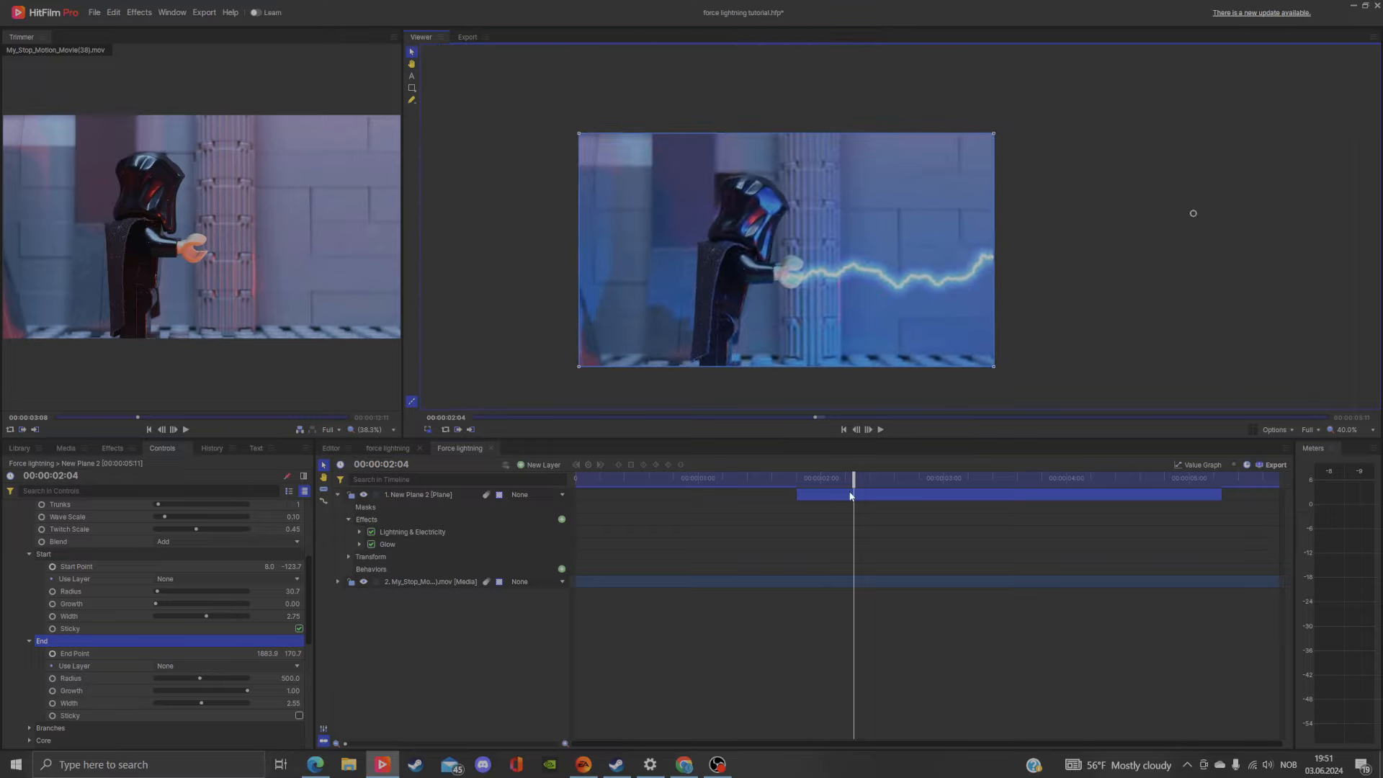
- Duplicate the New Plane 2 layer and open the copy's Lightning & Electricity settings at 00:00:01:13
right_click(806, 494)
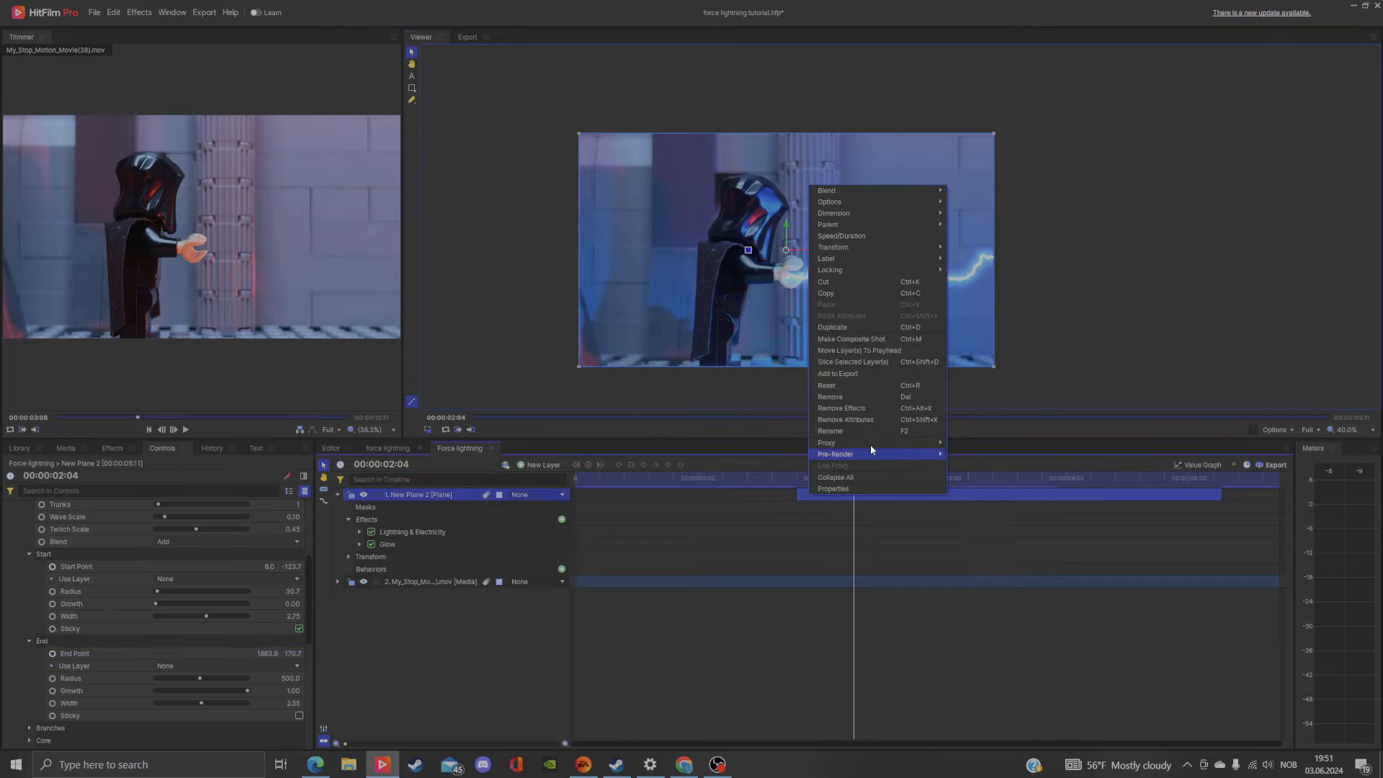
left_click(875, 331)
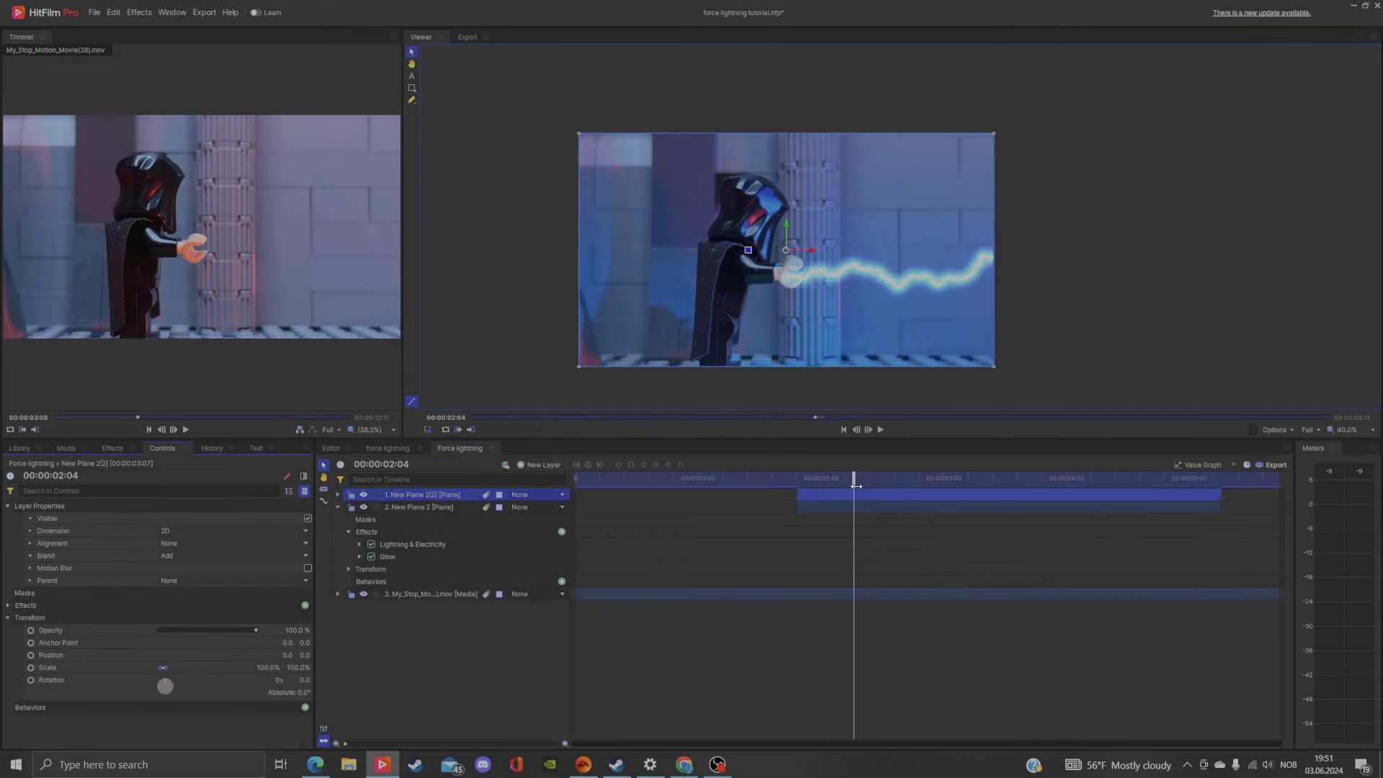
left_click_drag(856, 487, 807, 486)
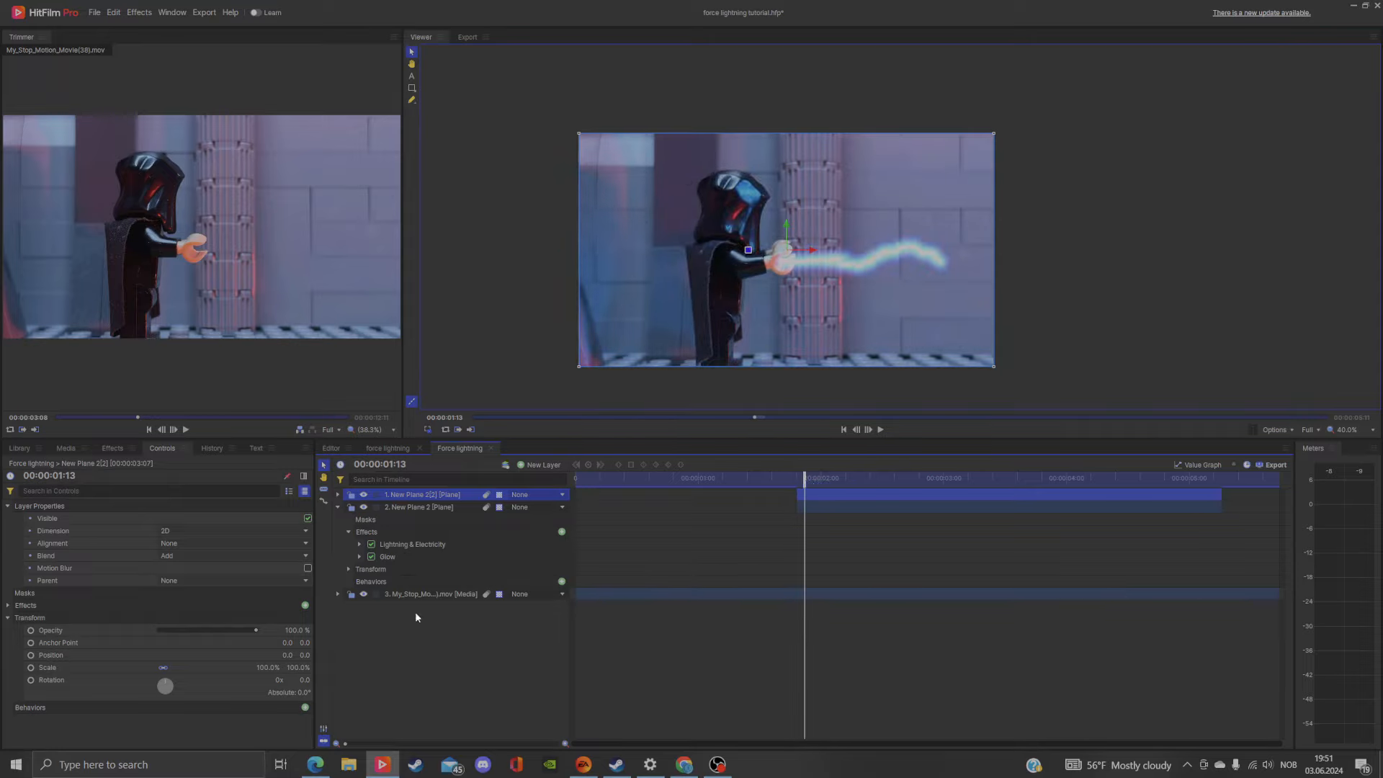
left_click(8, 605)
scroll(70, 614, "down", 1)
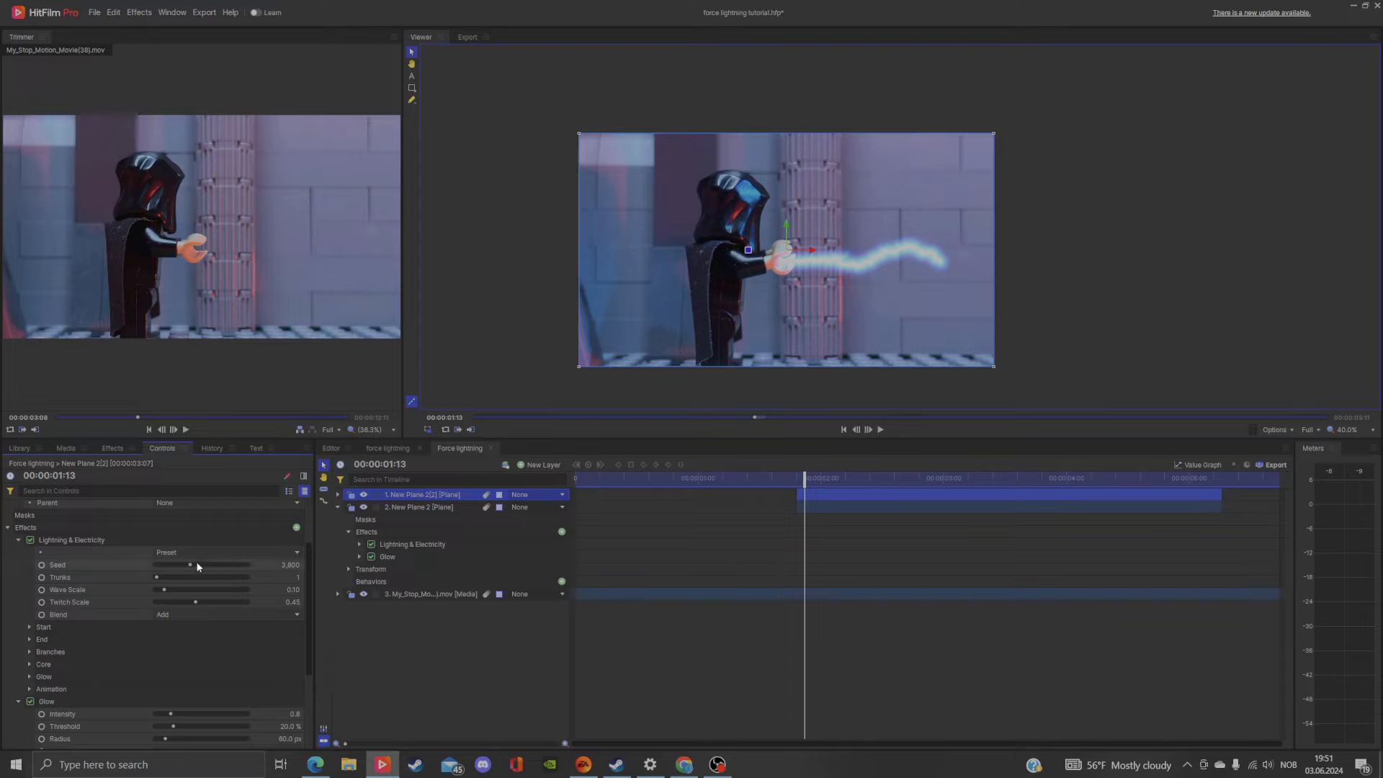
- Set the New Plane 2[2] bolt's Seed to 3,200 and reposition its end point at 00:00:01:12 and 00:00:01:13
left_click_drag(188, 563, 185, 567)
key("ctrl+z")
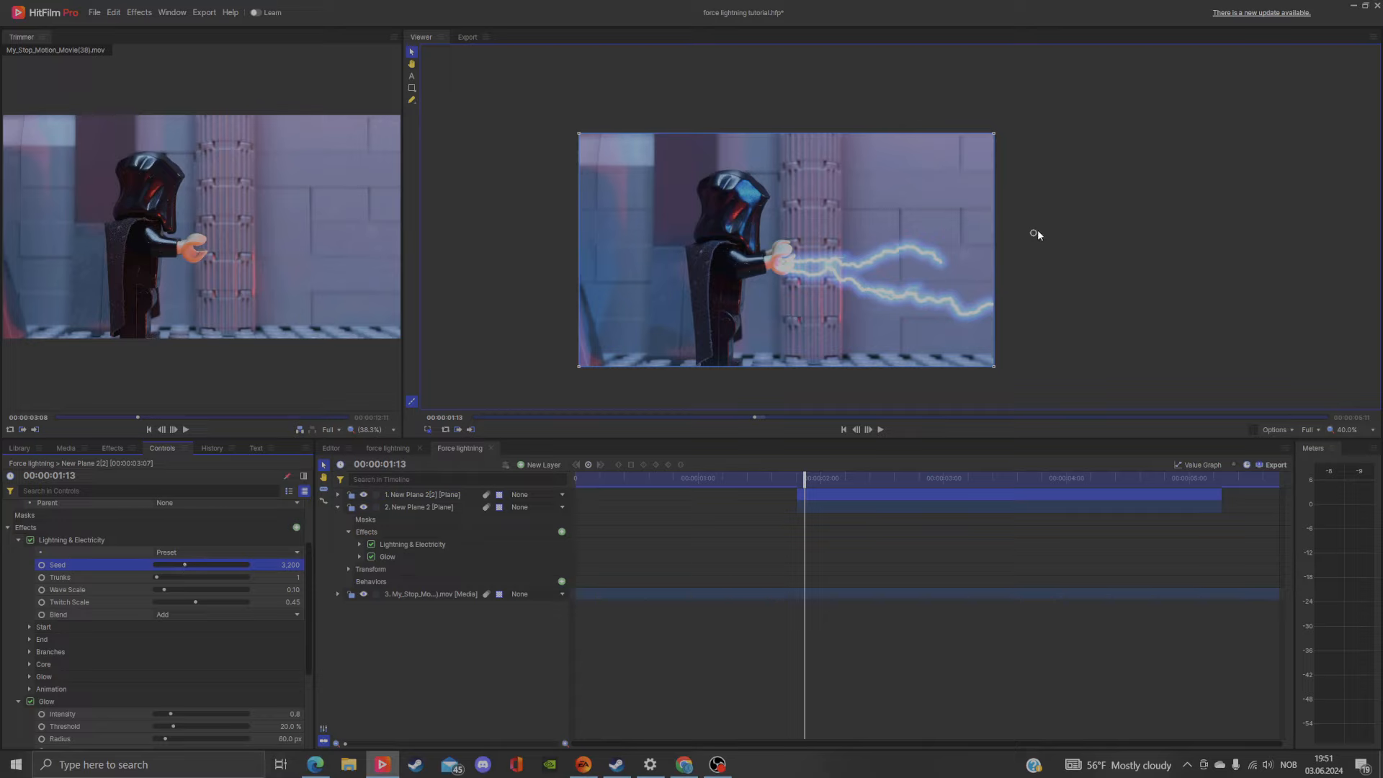
left_click(855, 430)
left_click_drag(898, 265, 898, 175)
left_click(867, 430)
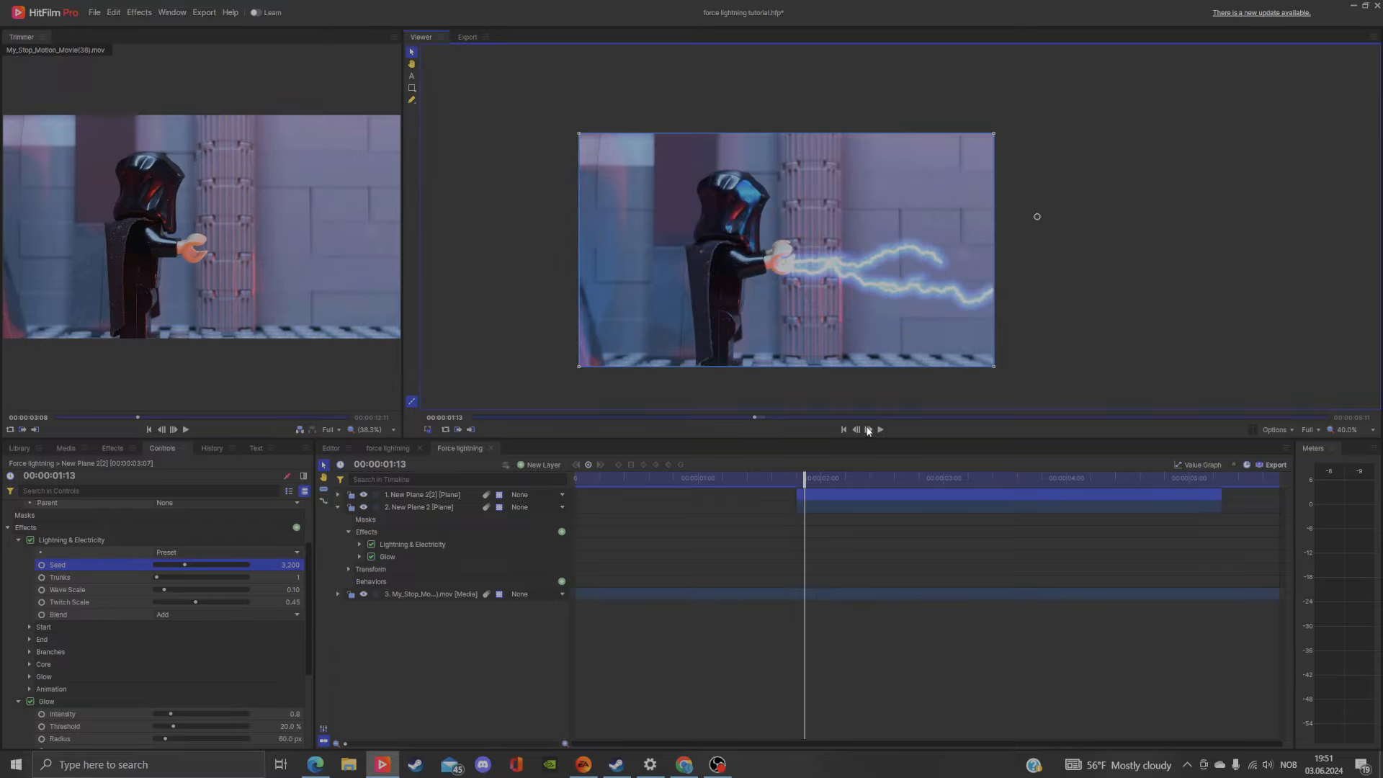
left_click_drag(1037, 218, 927, 210)
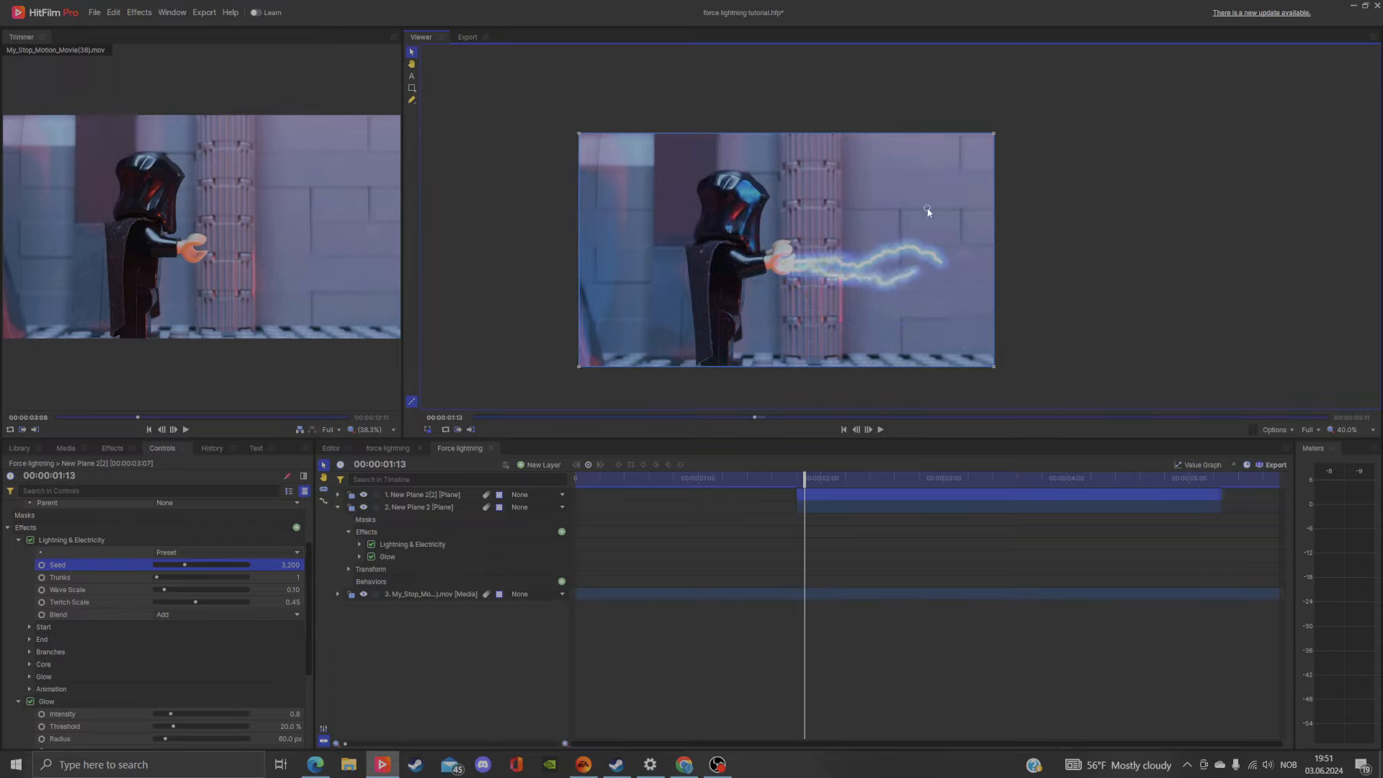
- At 00:00:01:12, pull the copied bolt's end point back close to the hand and compare it with the following frame
left_click(856, 430)
left_click(867, 430)
left_click(855, 430)
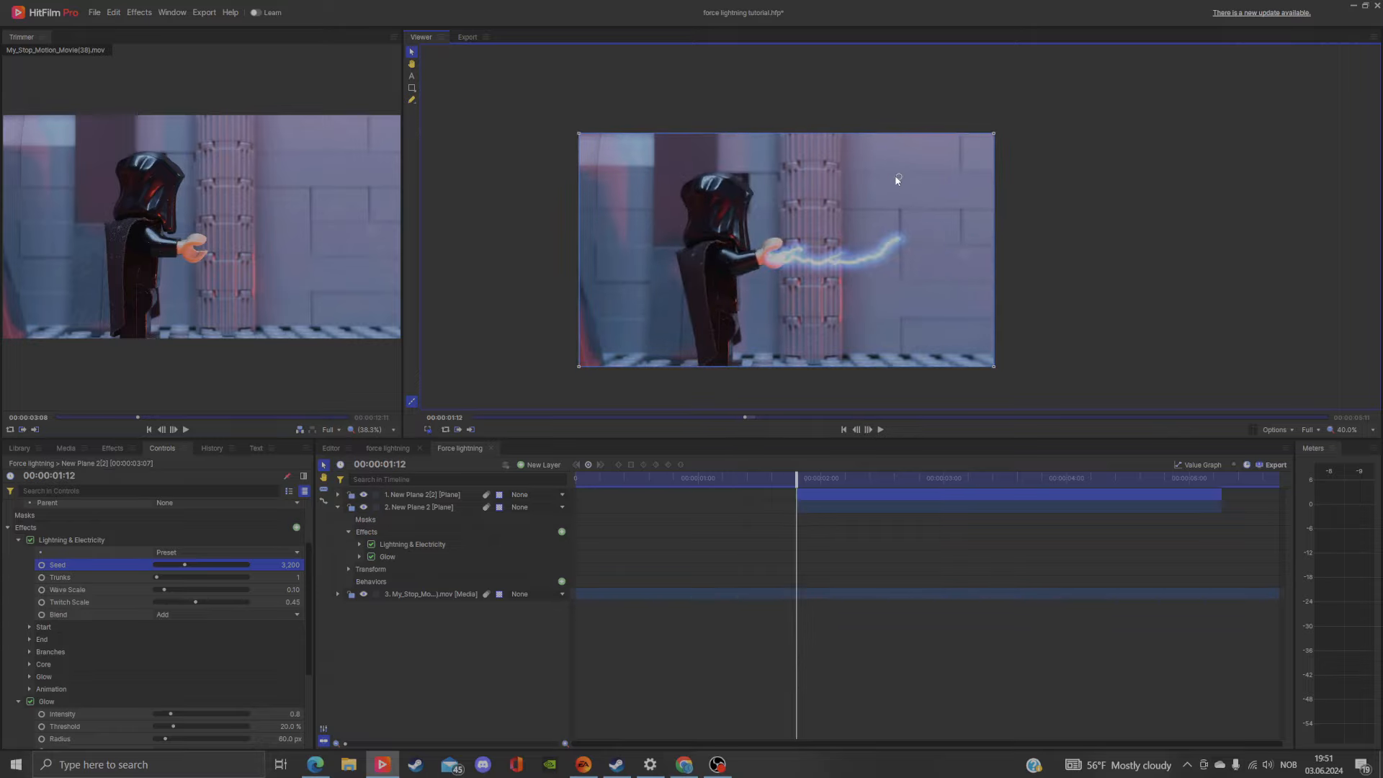
left_click_drag(897, 179, 798, 192)
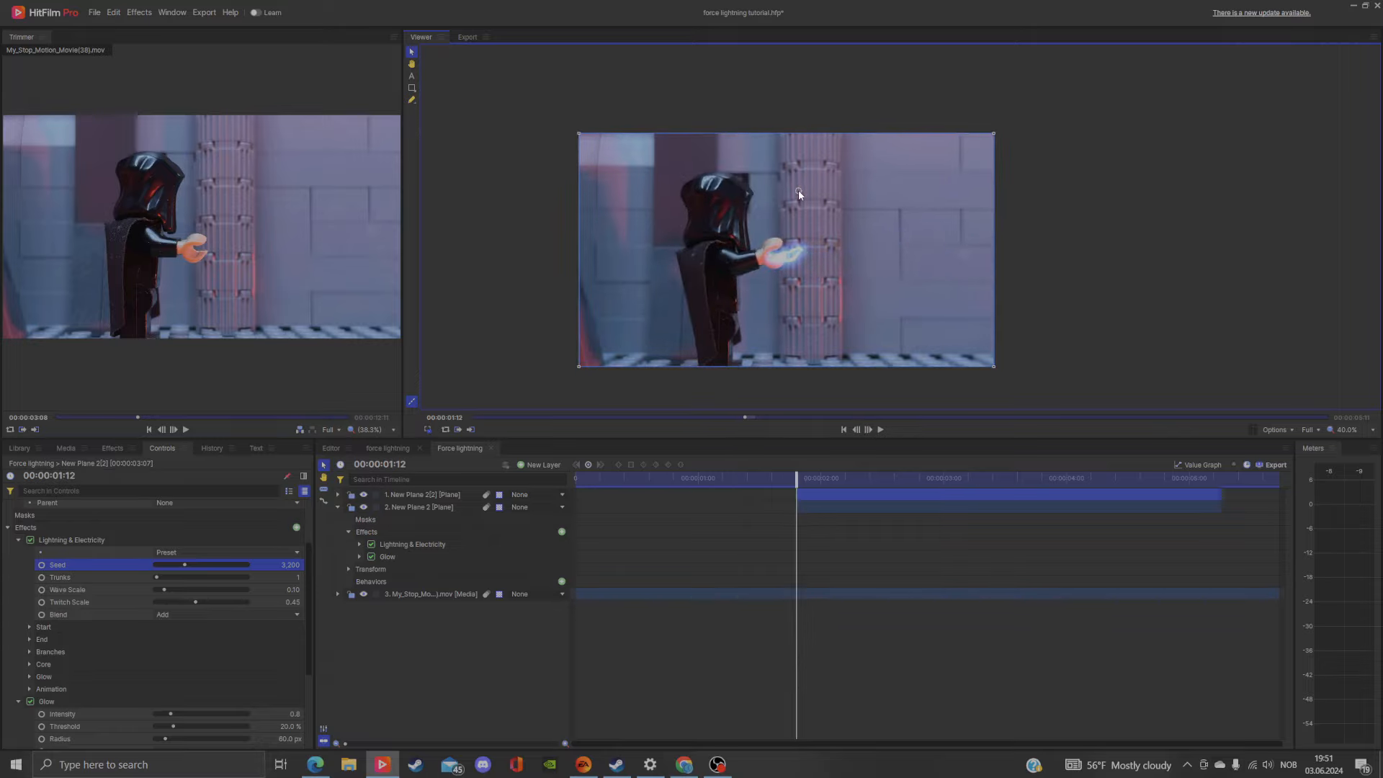
scroll(792, 261, "up", 4)
scroll(763, 273, "down", 2)
left_click_drag(794, 302, 806, 262)
left_click(869, 430)
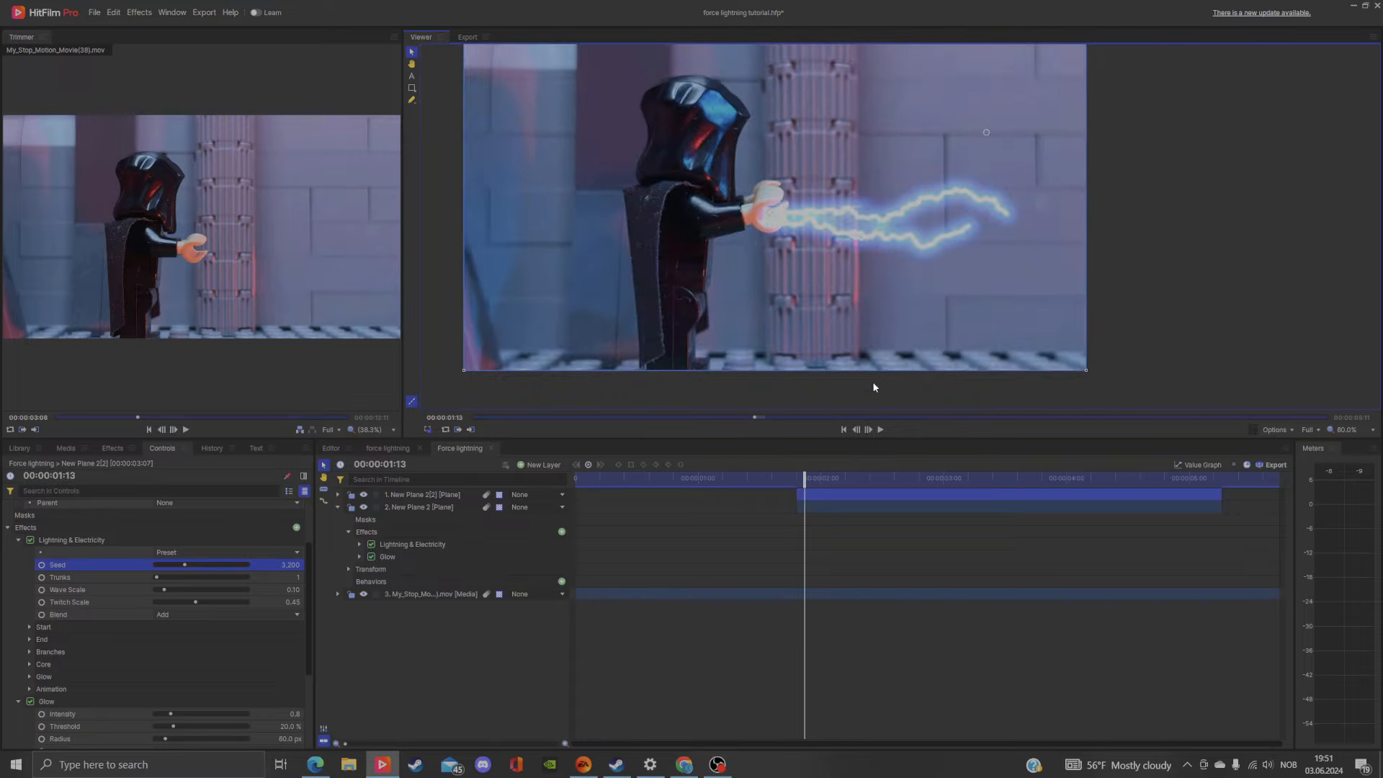
- Check the copied bolt at 00:00:01:14 and lower its end point at 00:00:02:00 so the bolt fires more downward
scroll(879, 317, "down", 2)
left_click(868, 429)
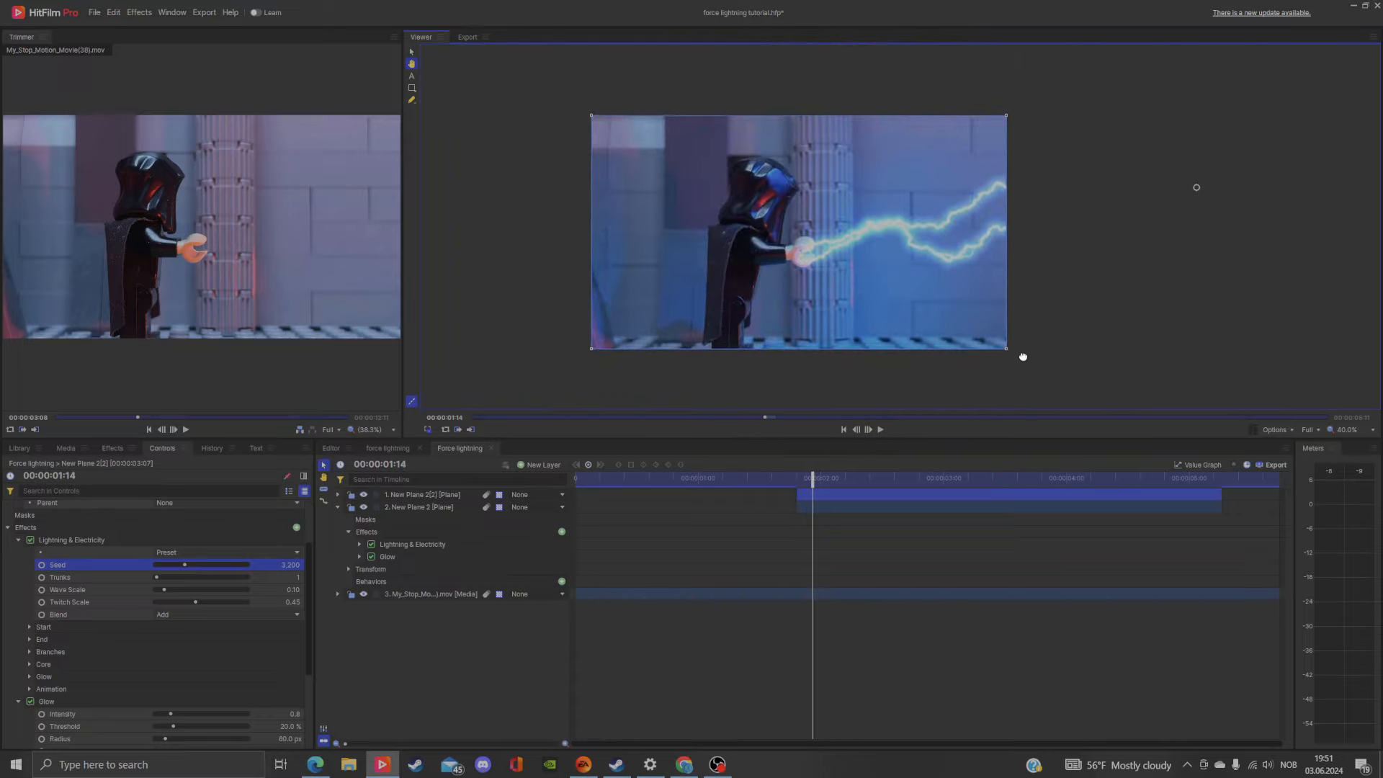
scroll(779, 255, "up", 3)
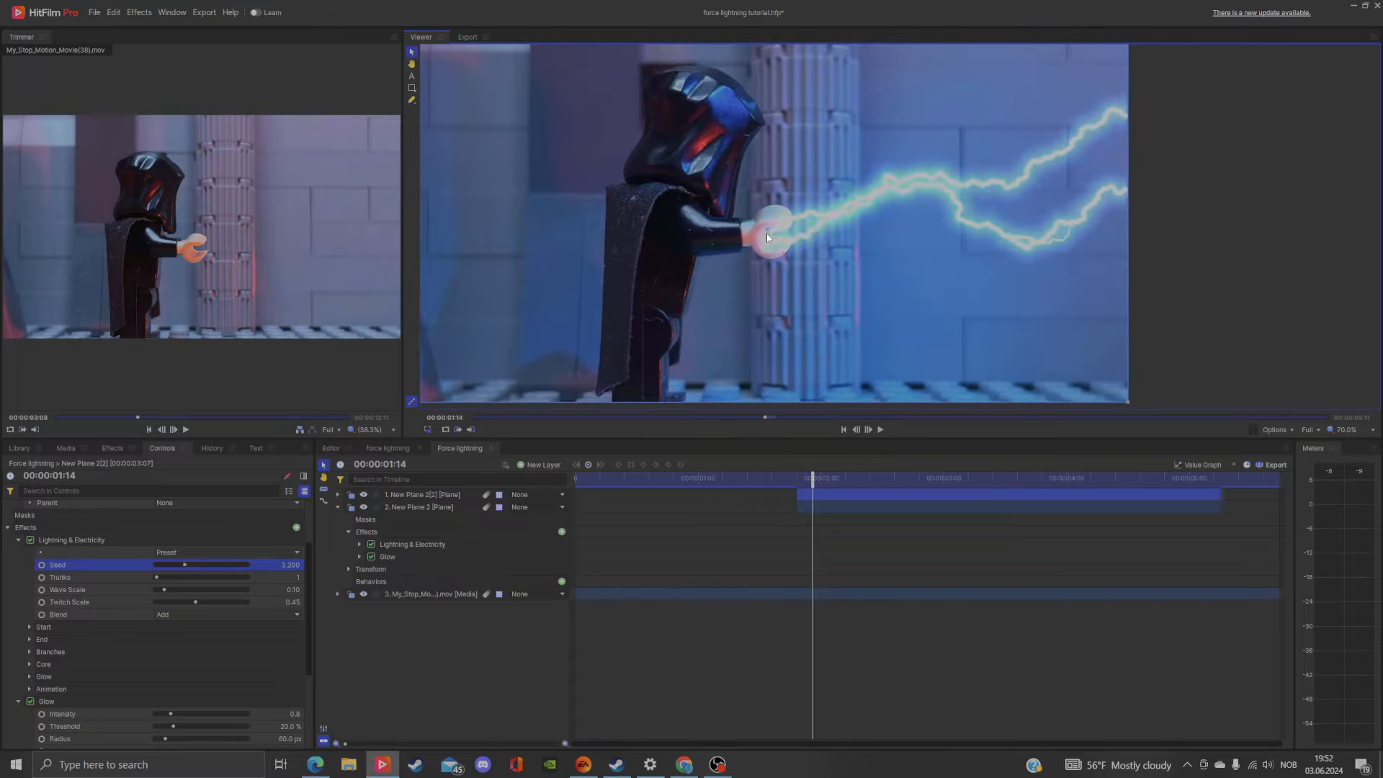
scroll(766, 236, "down", 2)
left_click(867, 429)
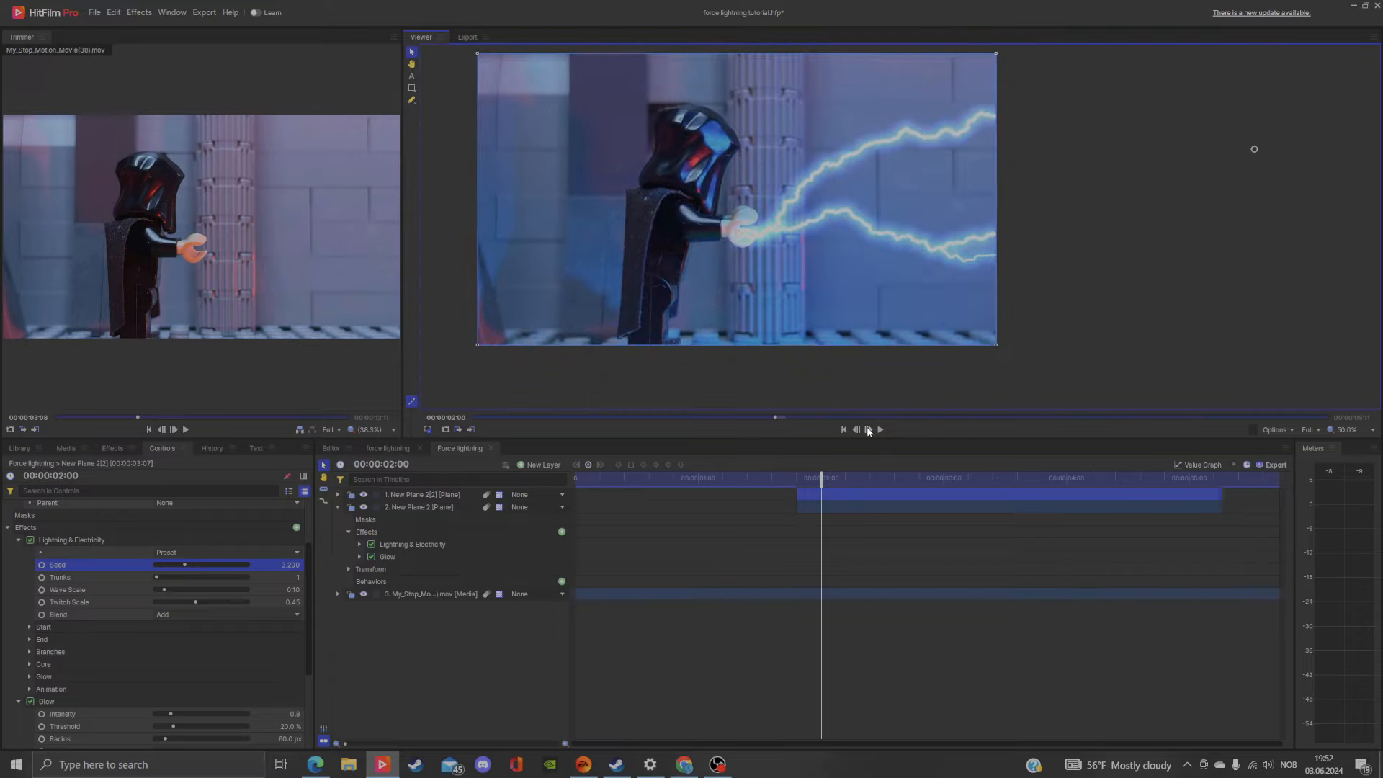
scroll(893, 344, "down", 1)
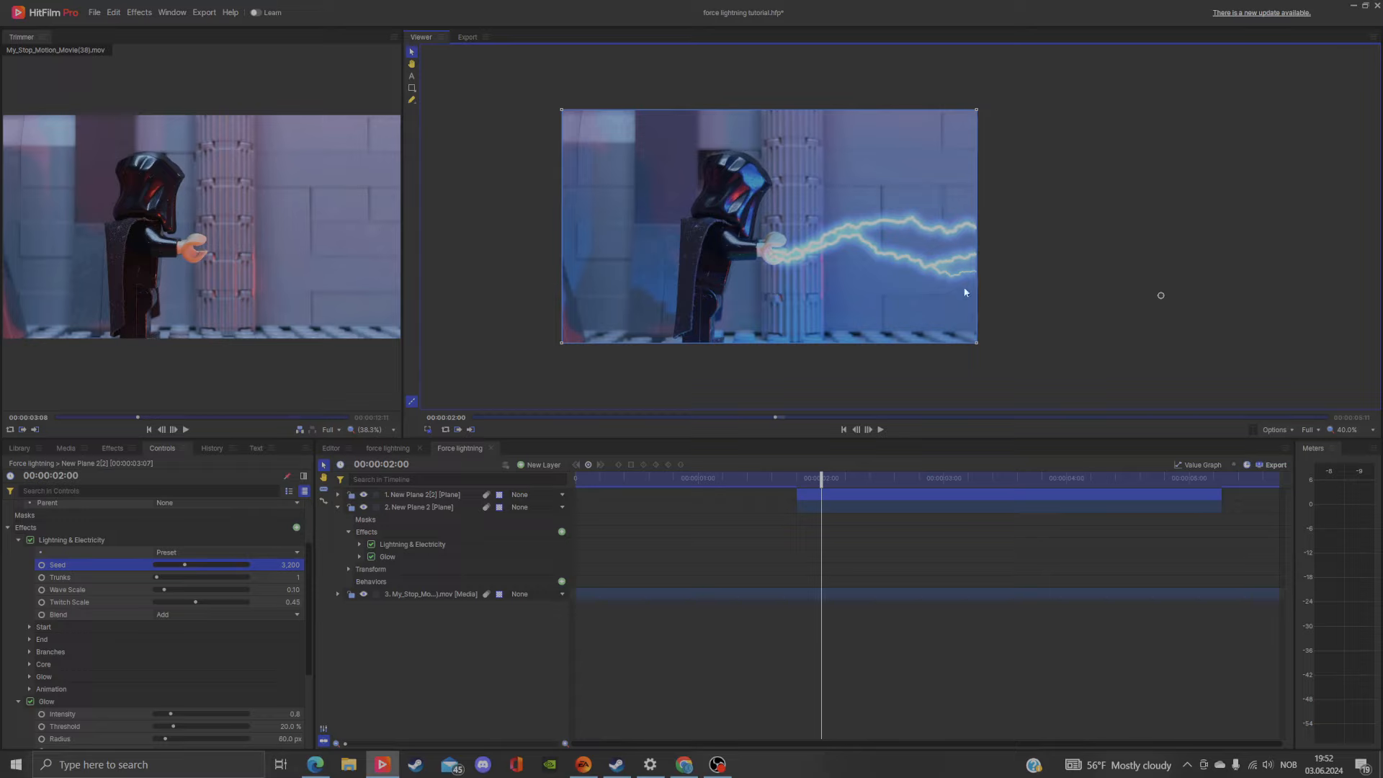
- At 00:00:02:06, raise the copied bolt's end point and scrub to the end of the plane layers
left_click_drag(822, 485, 870, 484)
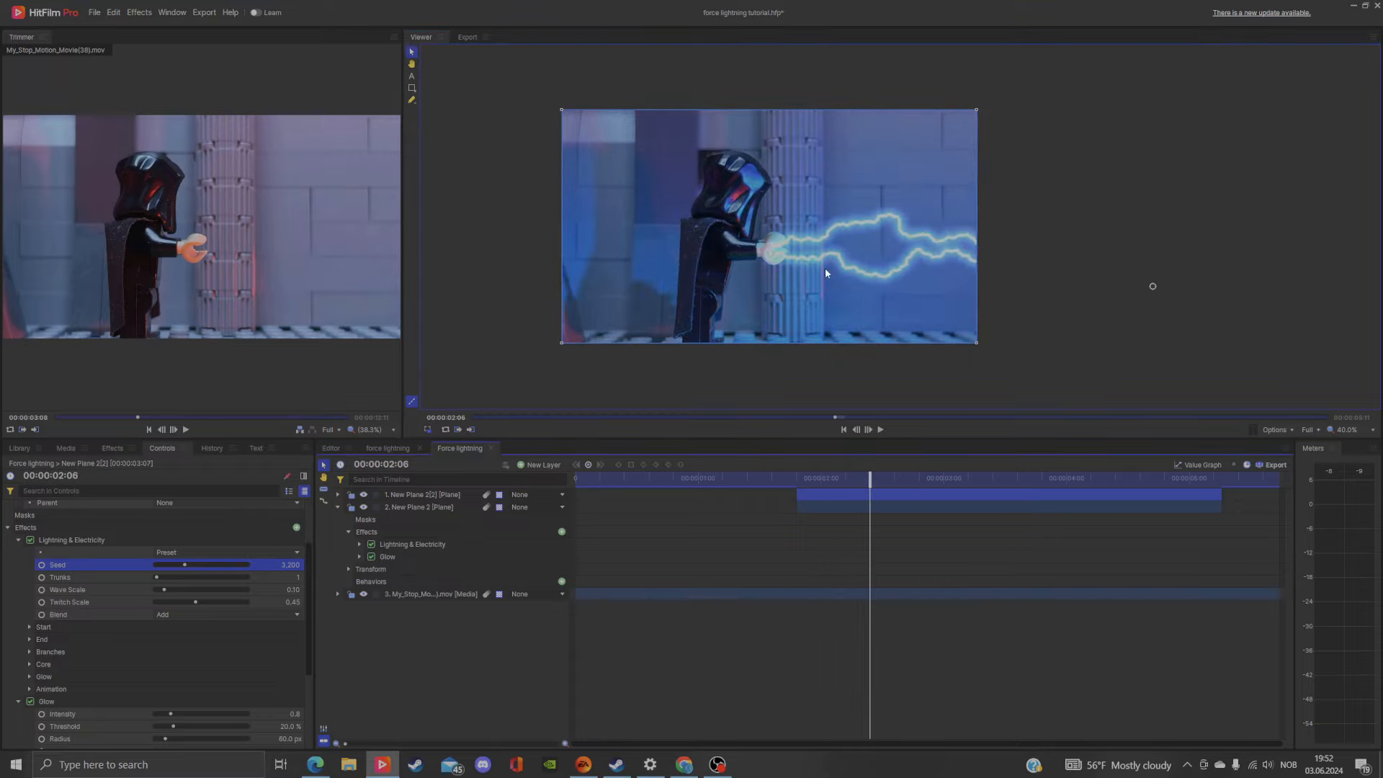
scroll(1134, 306, "up", 1)
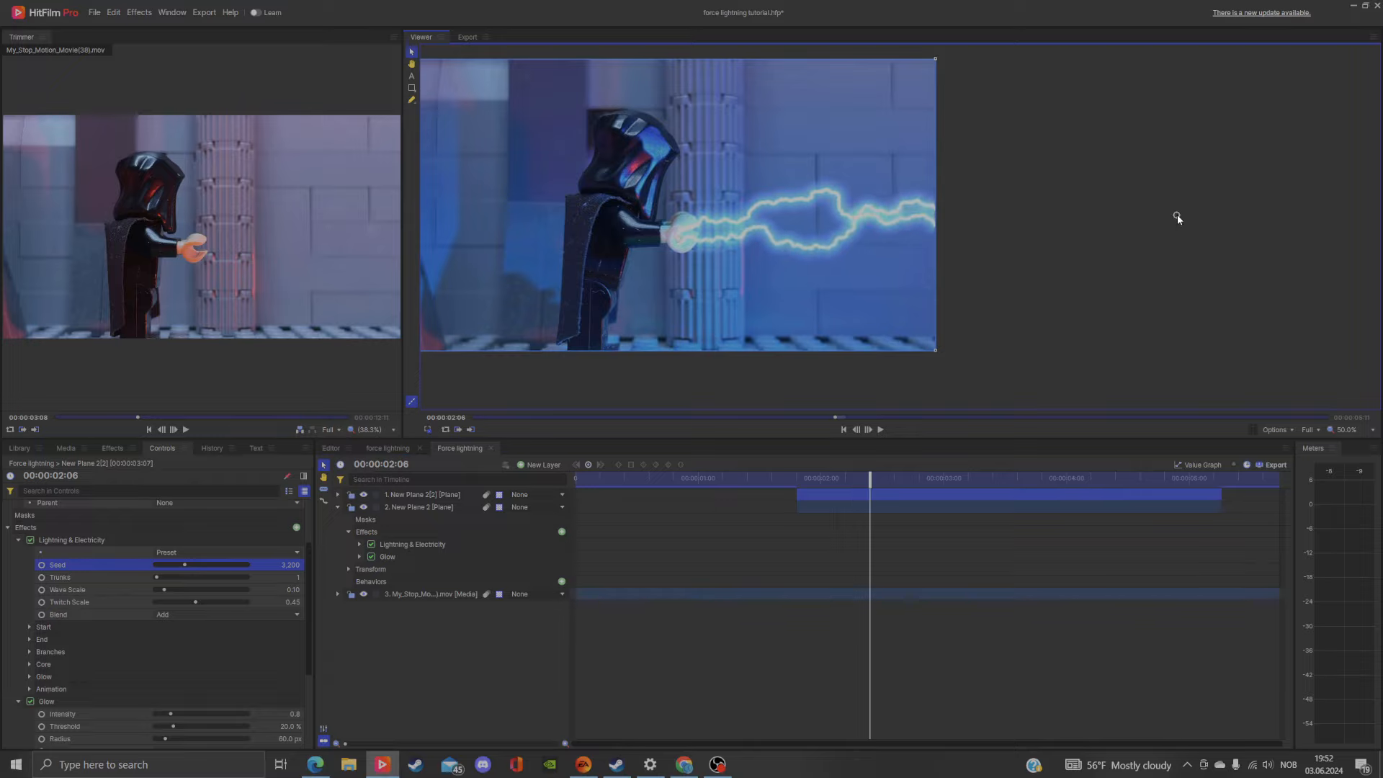
scroll(908, 280, "down", 2)
left_click_drag(869, 502, 1224, 493)
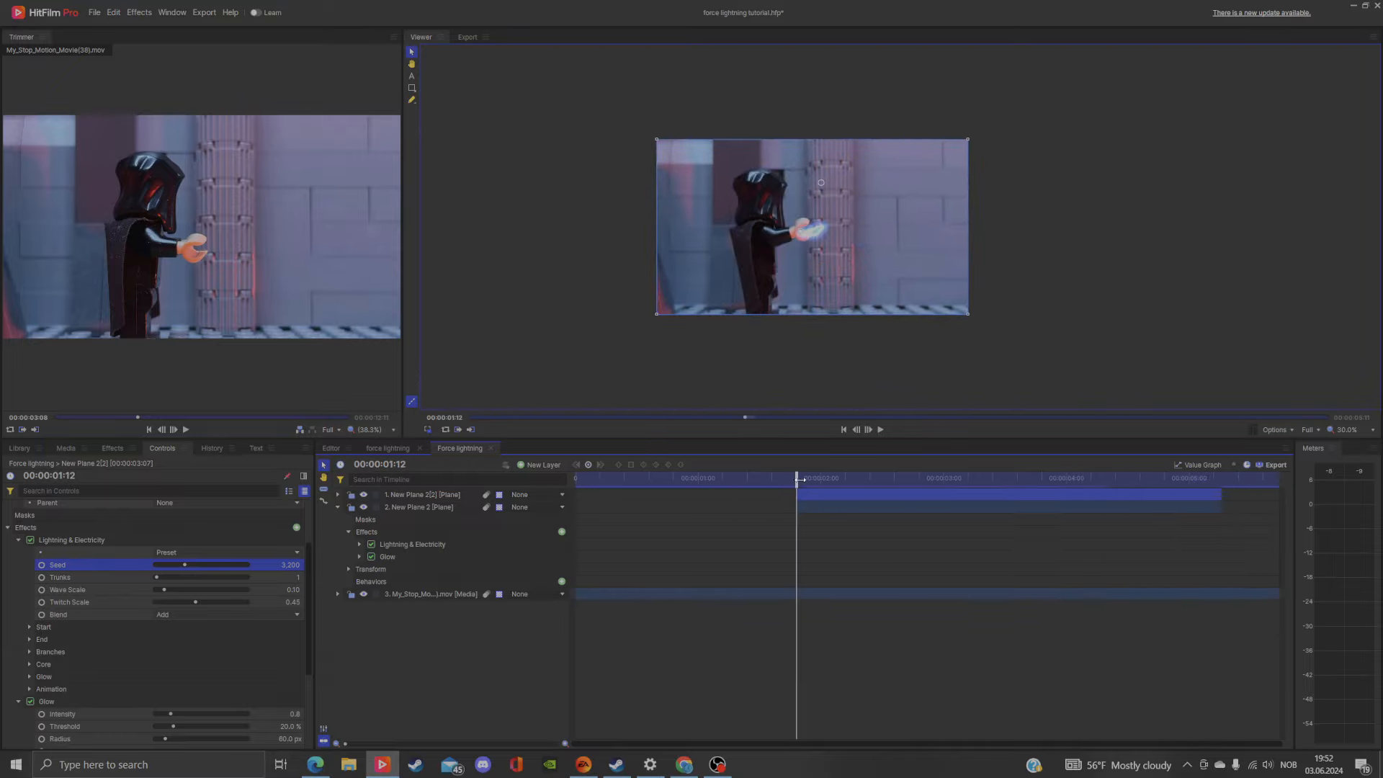
- Return to 00:00:02:00 and open the layer commands for New Plane 2[2]
left_click_drag(797, 481, 825, 496)
right_click(839, 495)
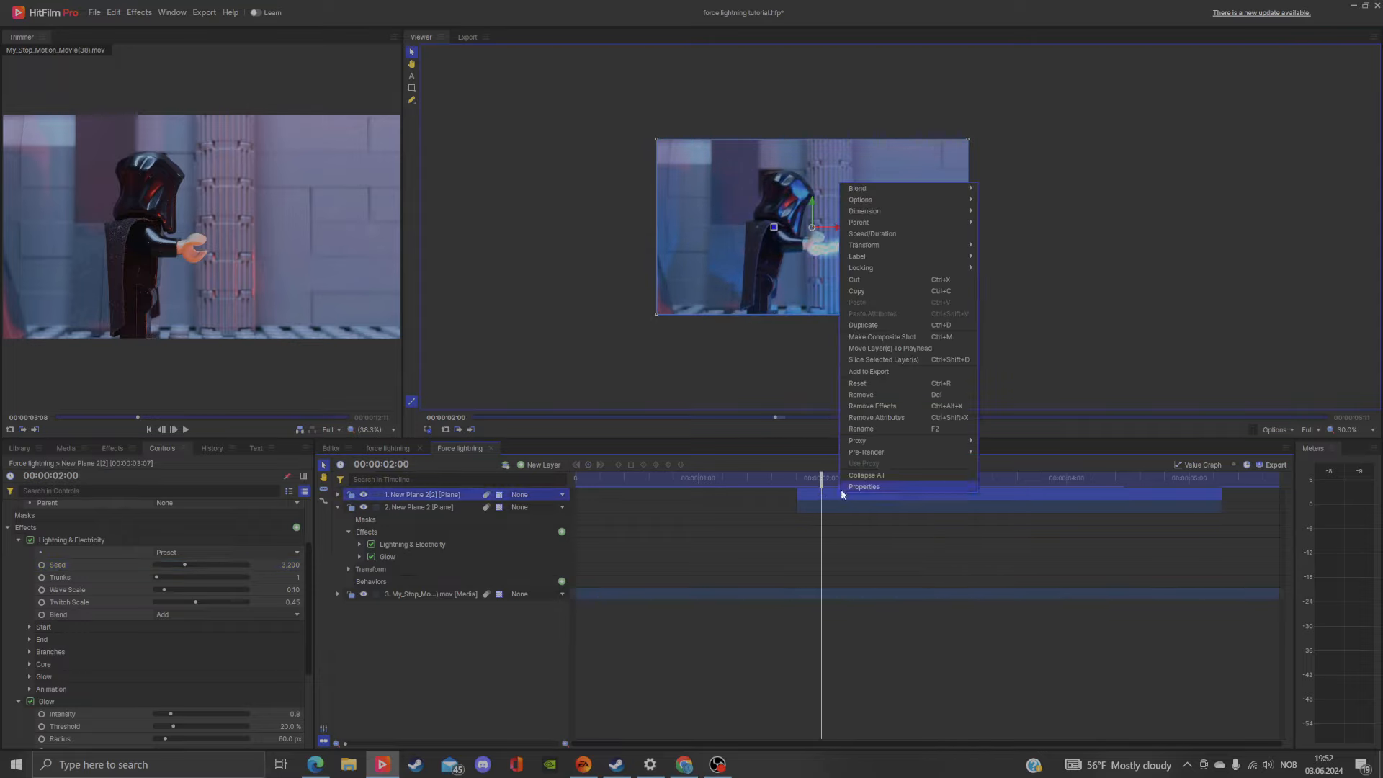